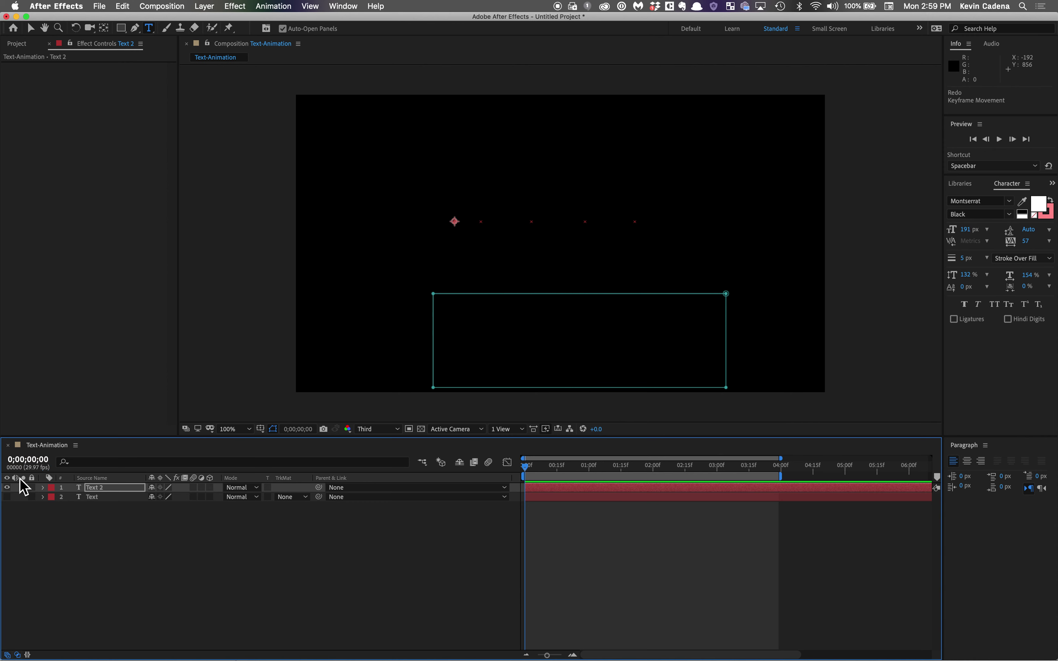
Expand the Text 2 layer's properties and delete its Masks group
left_click(43, 488)
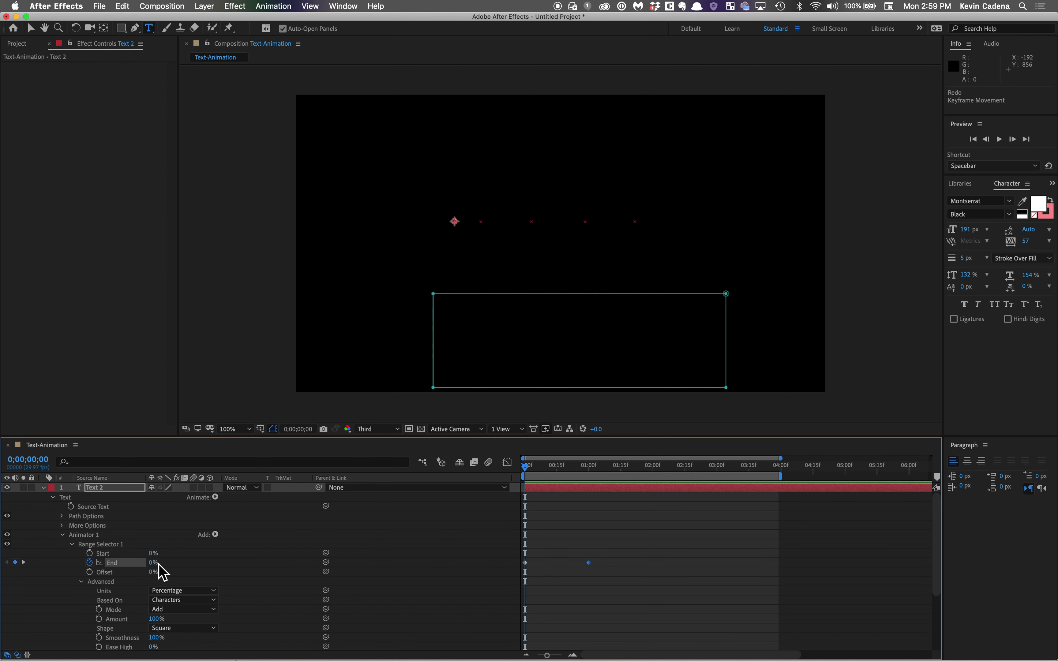
scroll(158, 571, "down", 5)
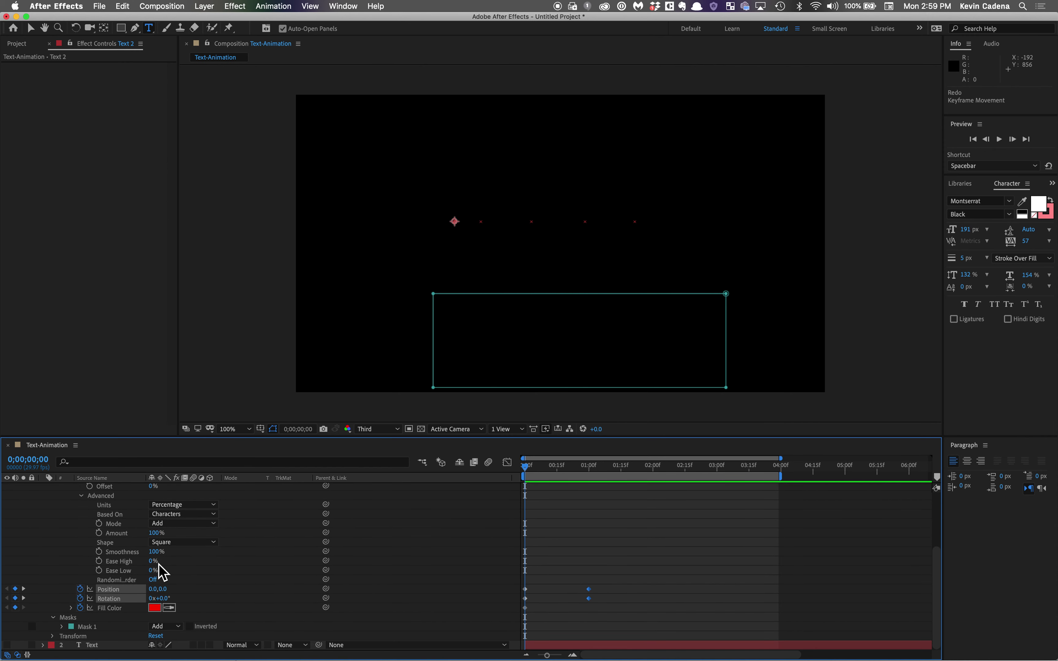
scroll(105, 630, "up", 5)
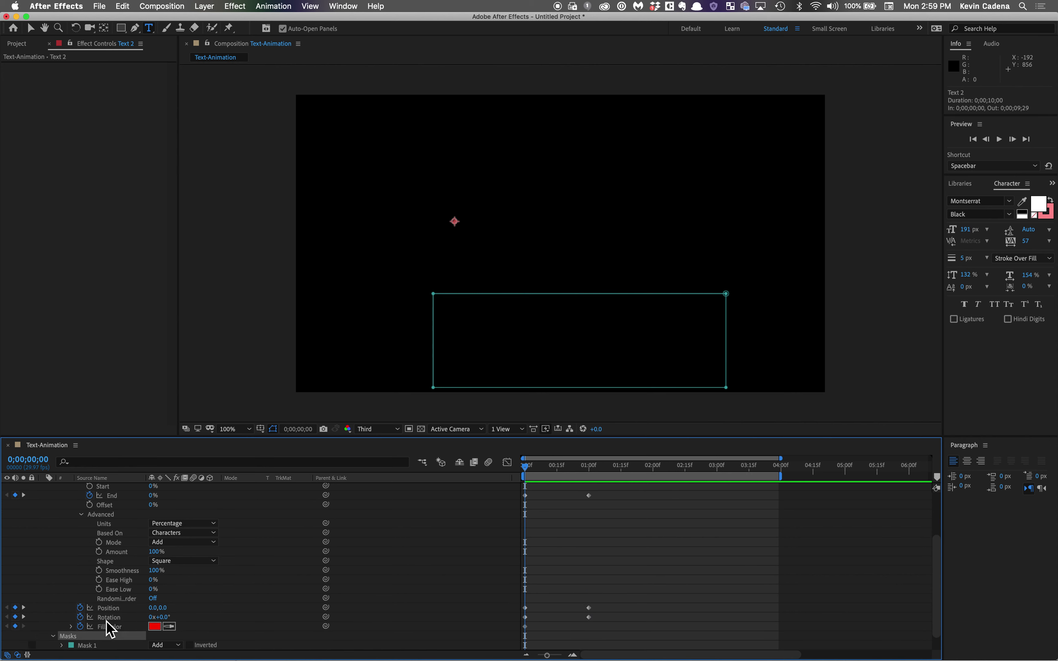
scroll(109, 630, "down", 3)
scroll(108, 630, "up", 3)
scroll(108, 630, "down", 5)
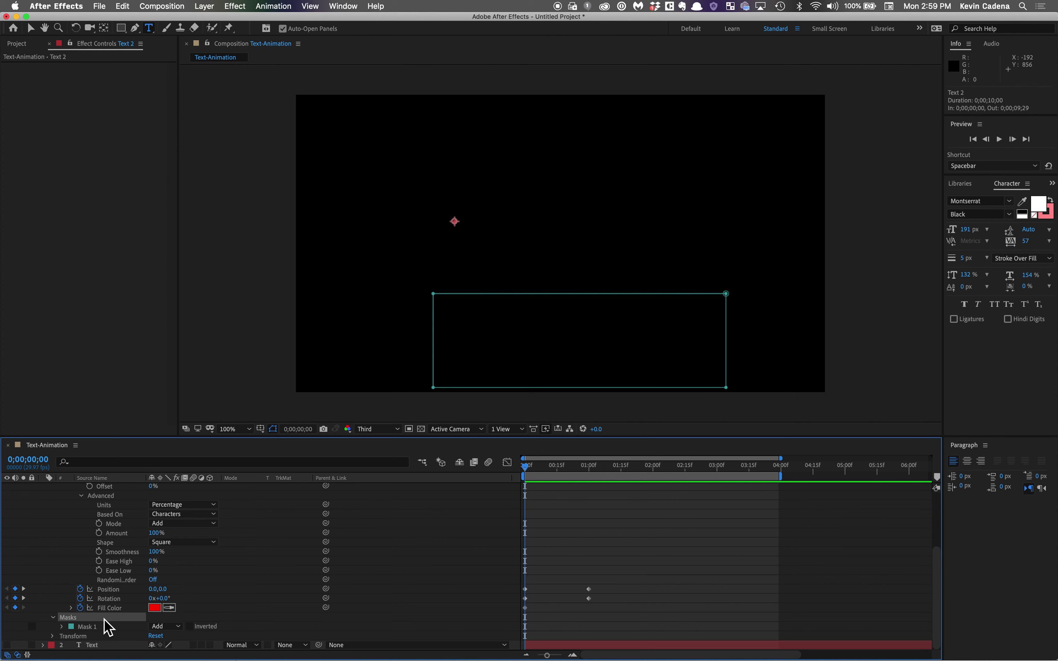
key("Delete")
Preview the Text 2 animation without the mask
key("space")
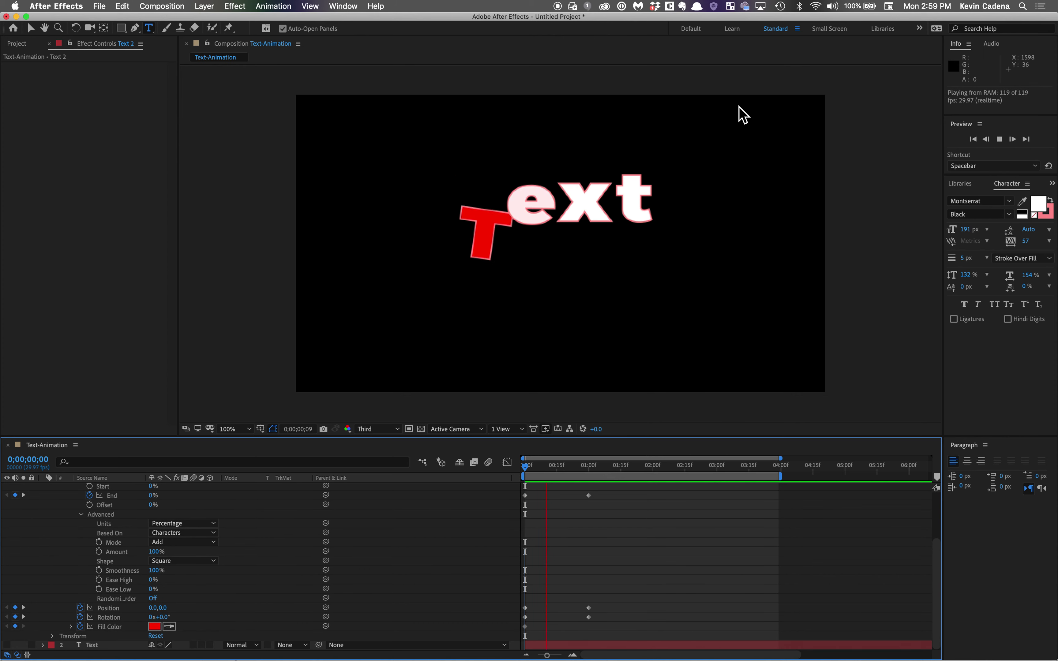
key("space")
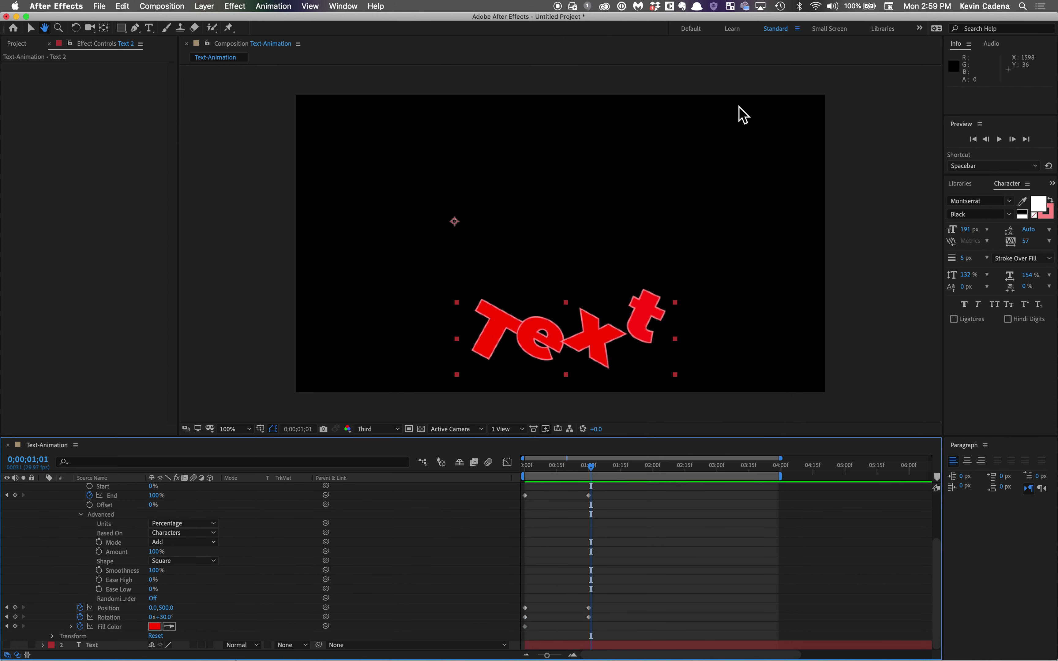
key("space")
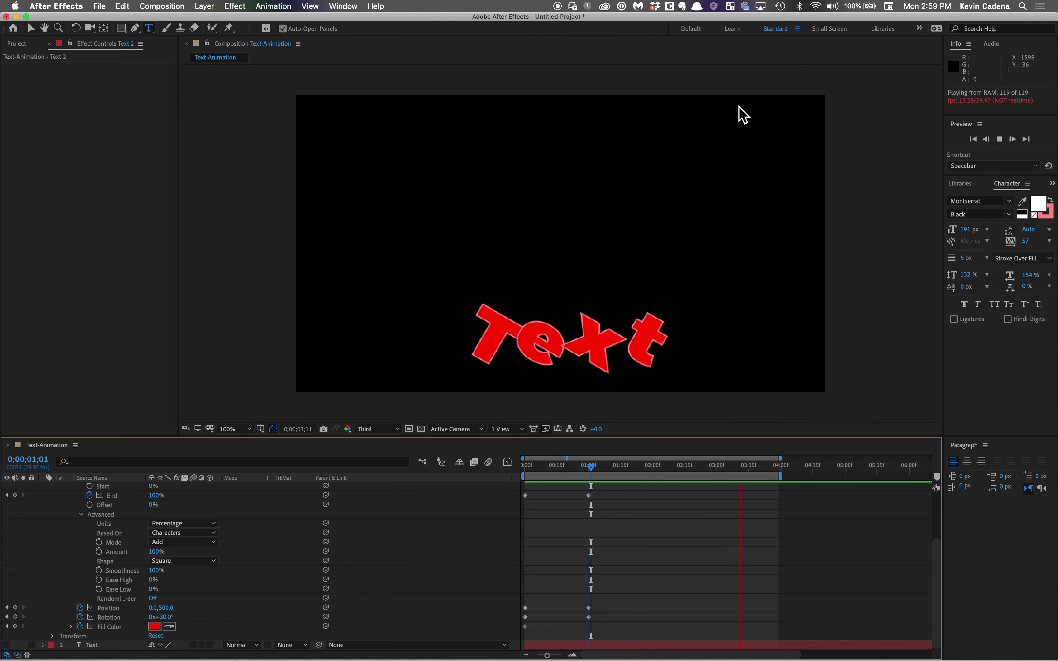
key("space")
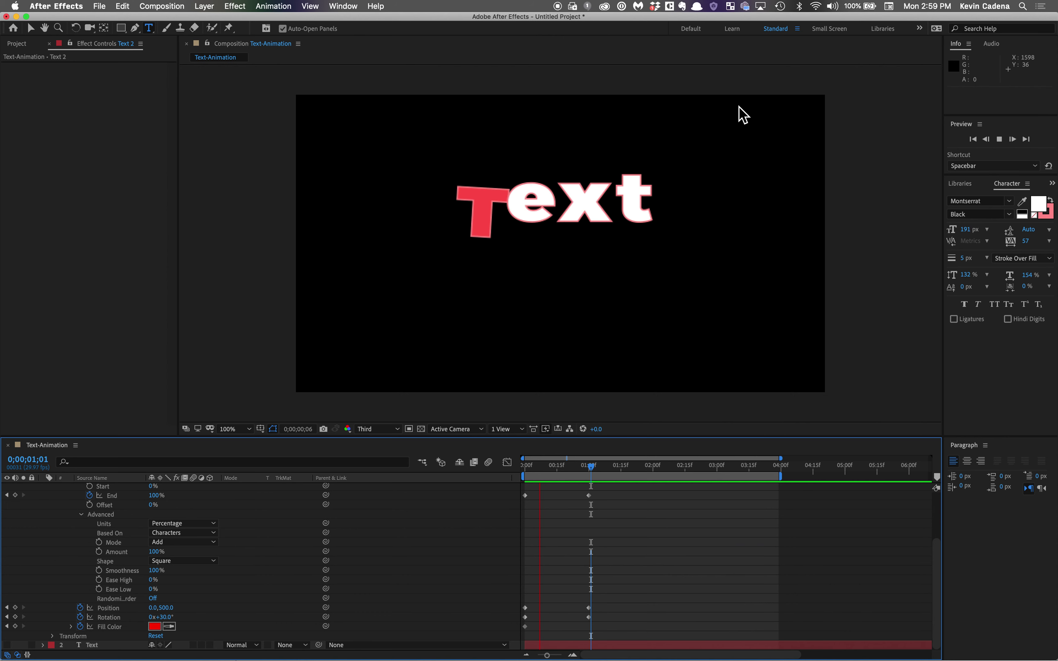
Return to the start of the timeline and replace the word "Text" in the top layer with seven periods
left_click_drag(543, 471, 524, 472)
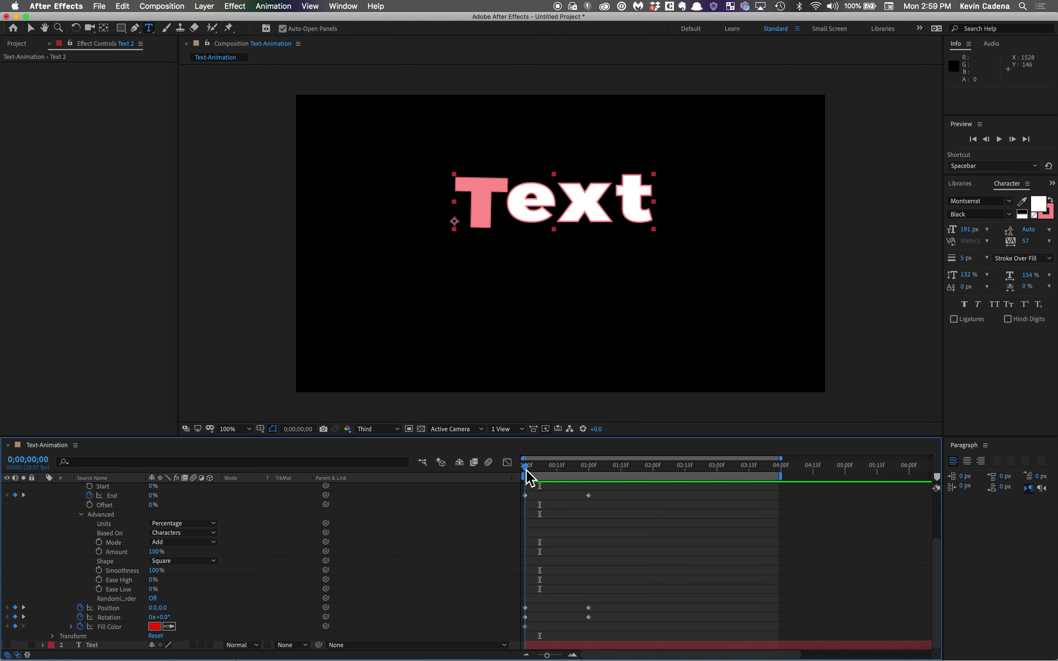
left_click(639, 202)
key("BackSpace")
key("BackSpace")
key("BackSpace")
key("BackSpace")
type("....")
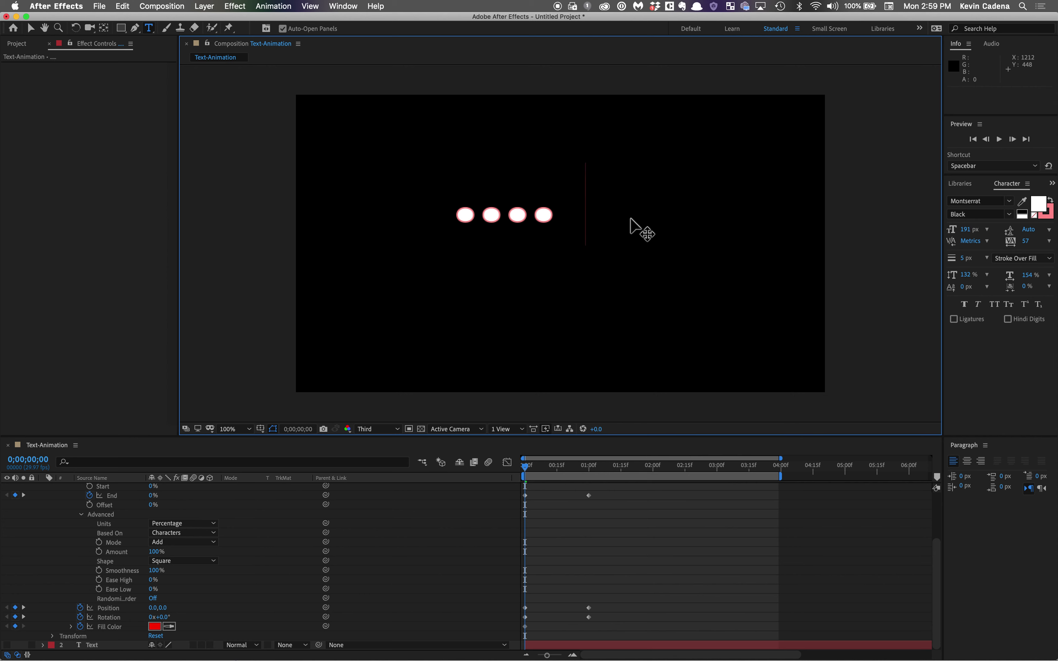
type("...")
key("Escape")
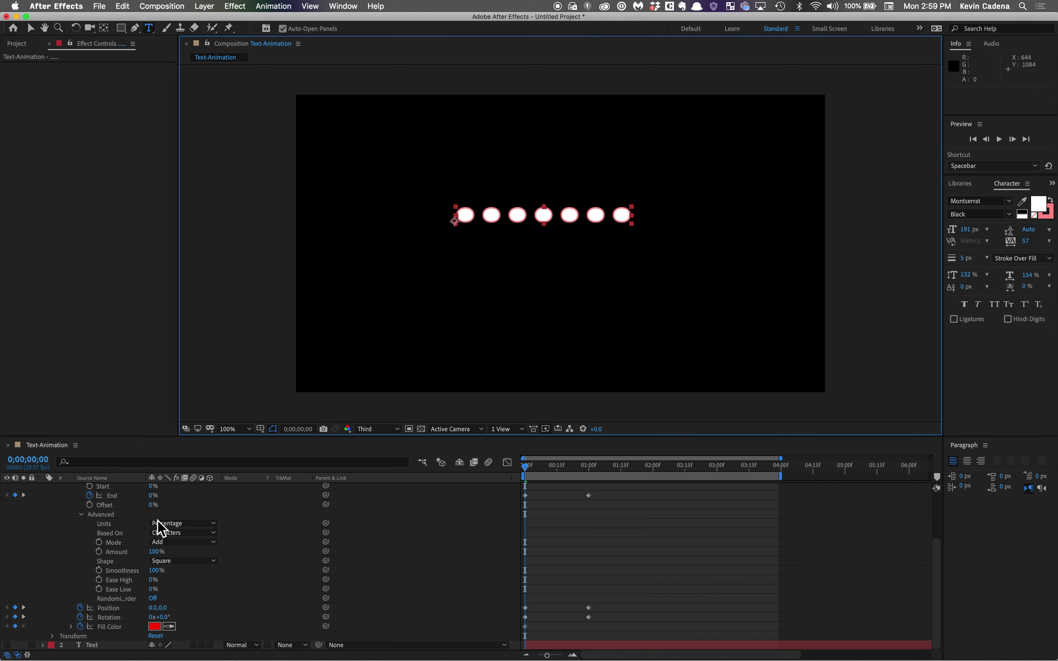
Set the Units of Range Selector 1 to Index in its Advanced options
scroll(189, 527, "up", 3)
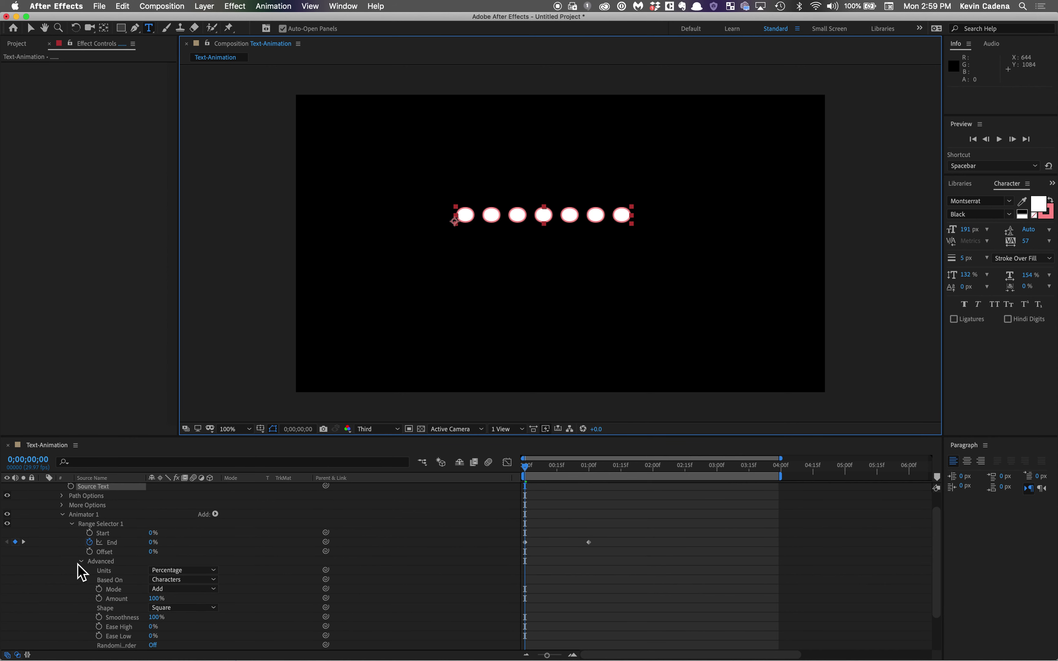
left_click(101, 525)
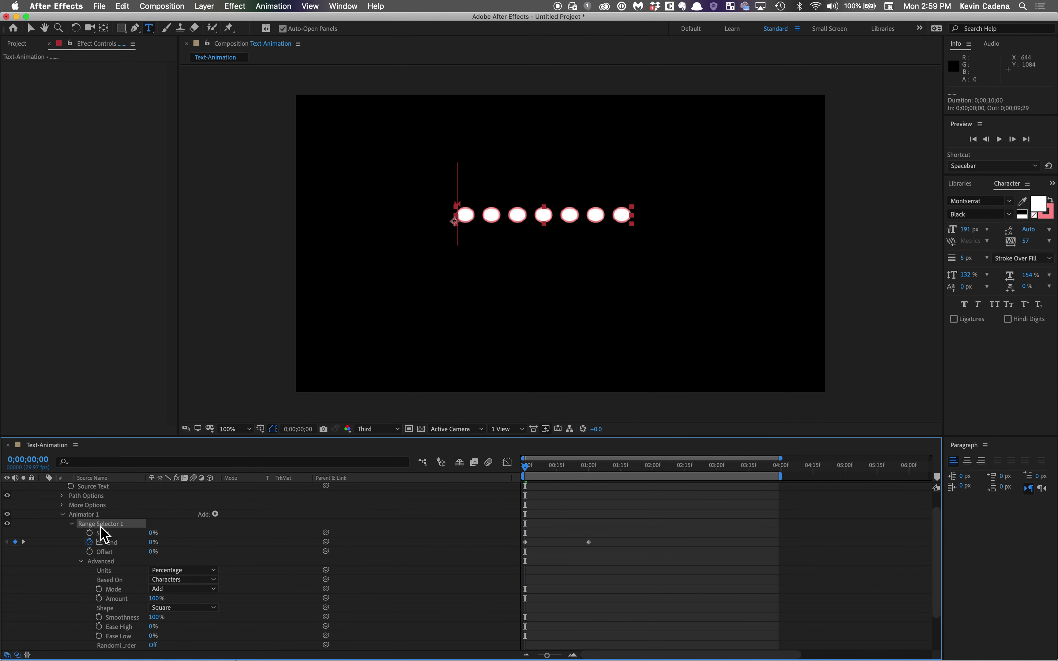
left_click(82, 562)
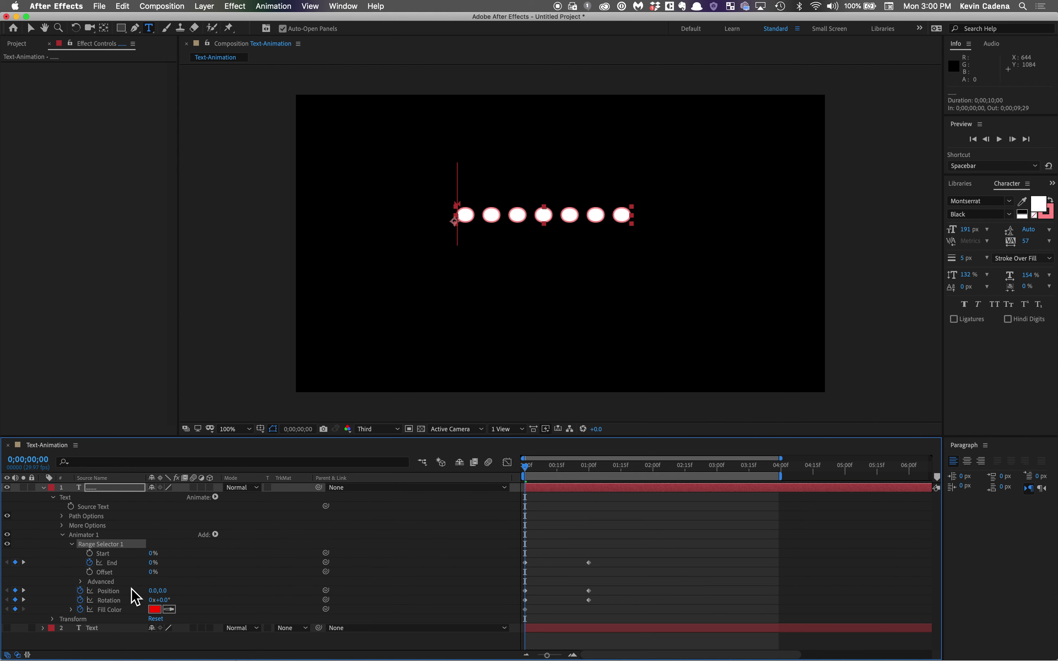
left_click(92, 584)
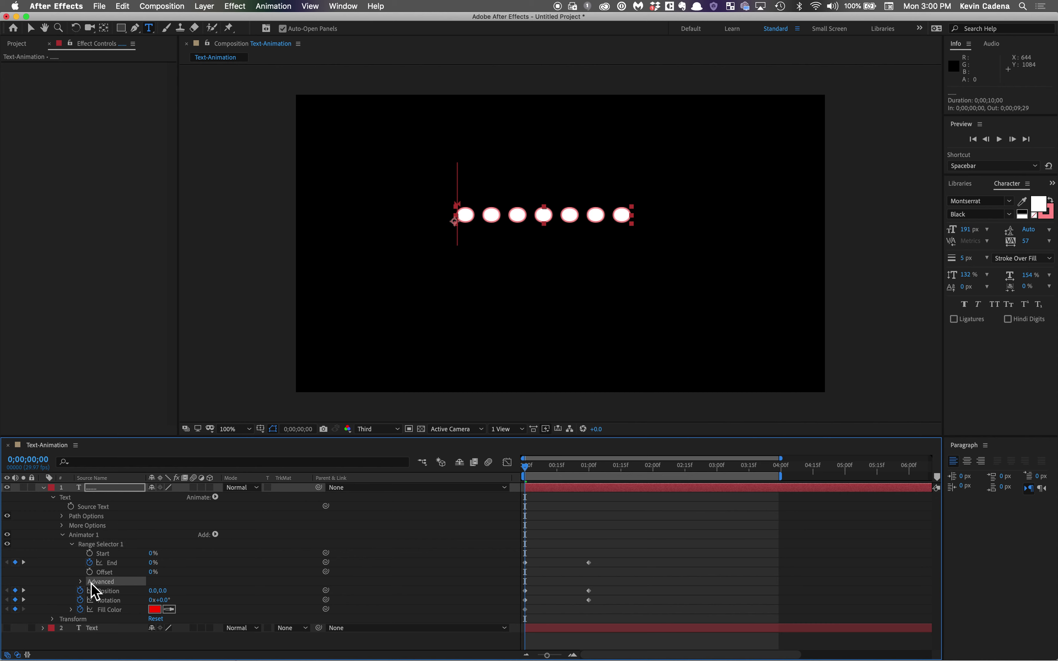
left_click(82, 582)
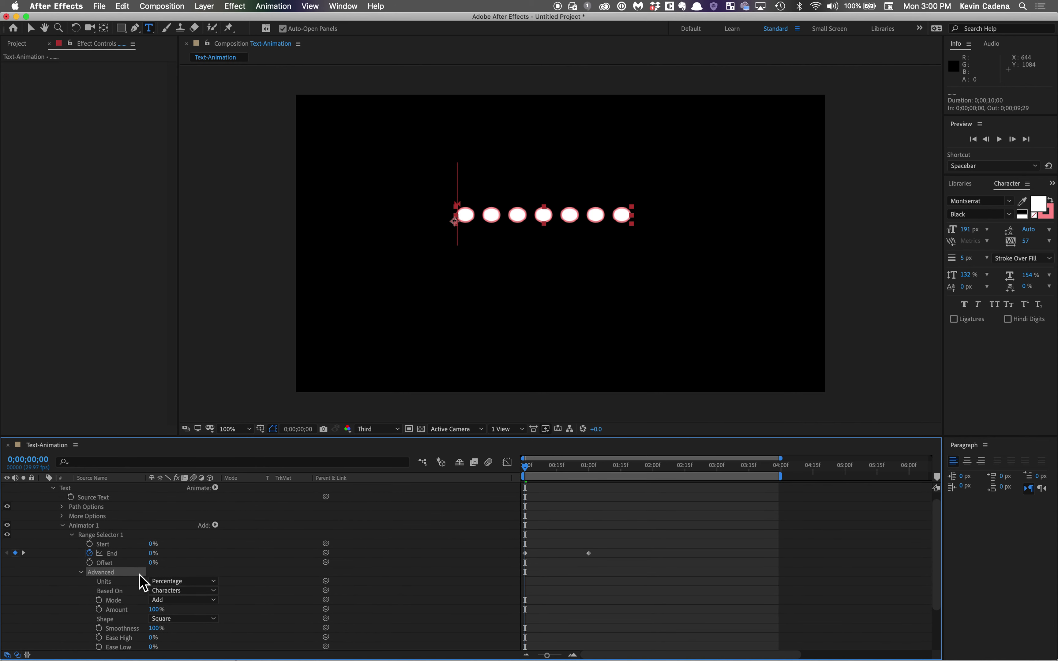
scroll(142, 583, "down", 5)
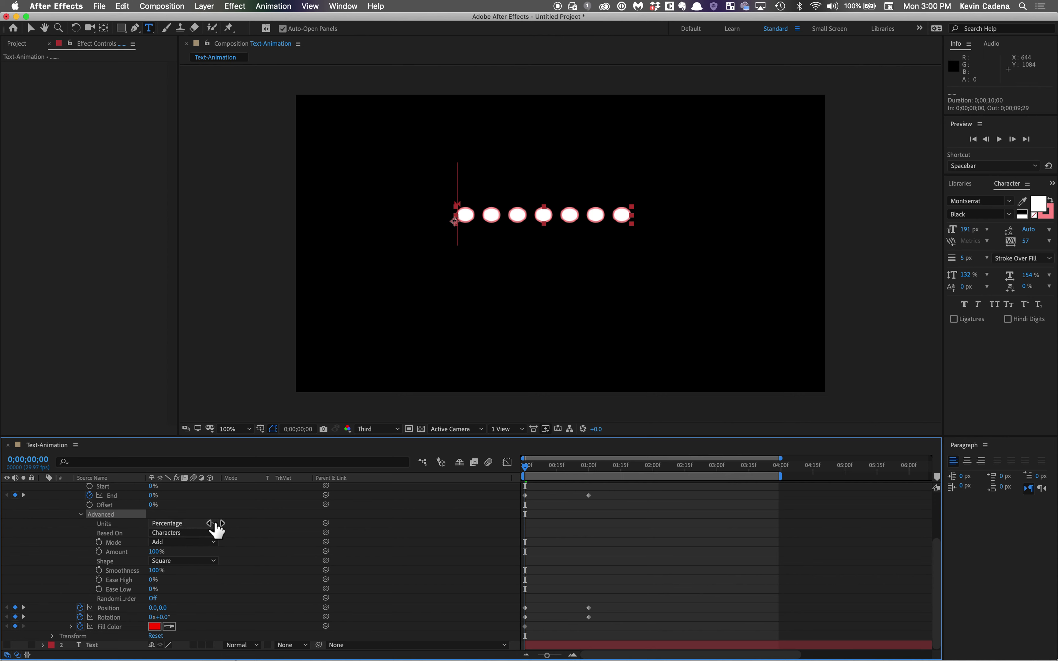
left_click(214, 525)
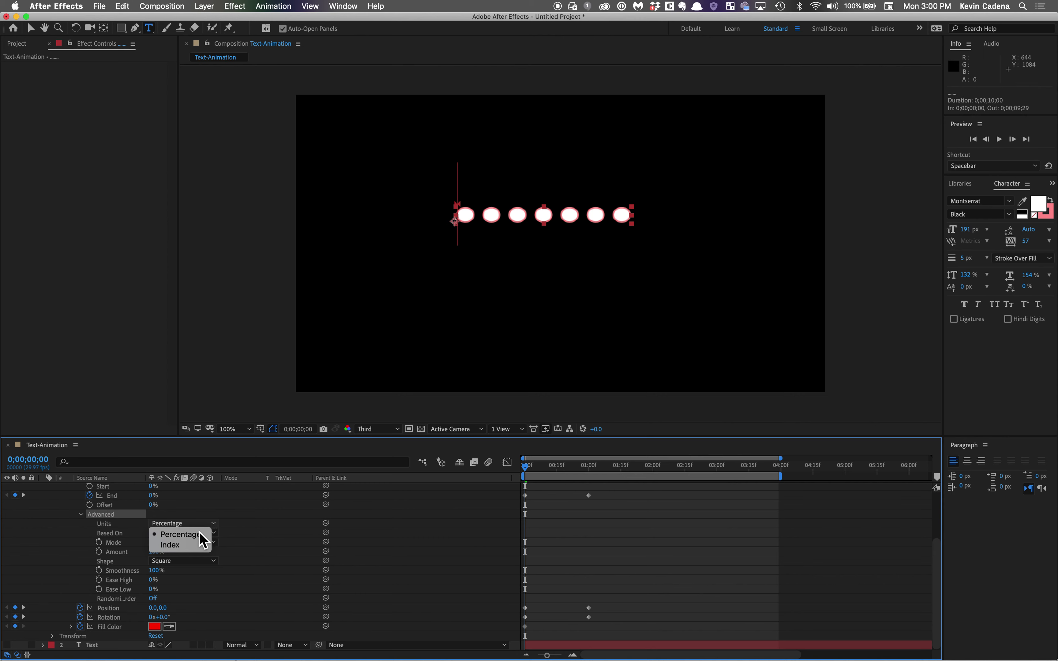
left_click(190, 546)
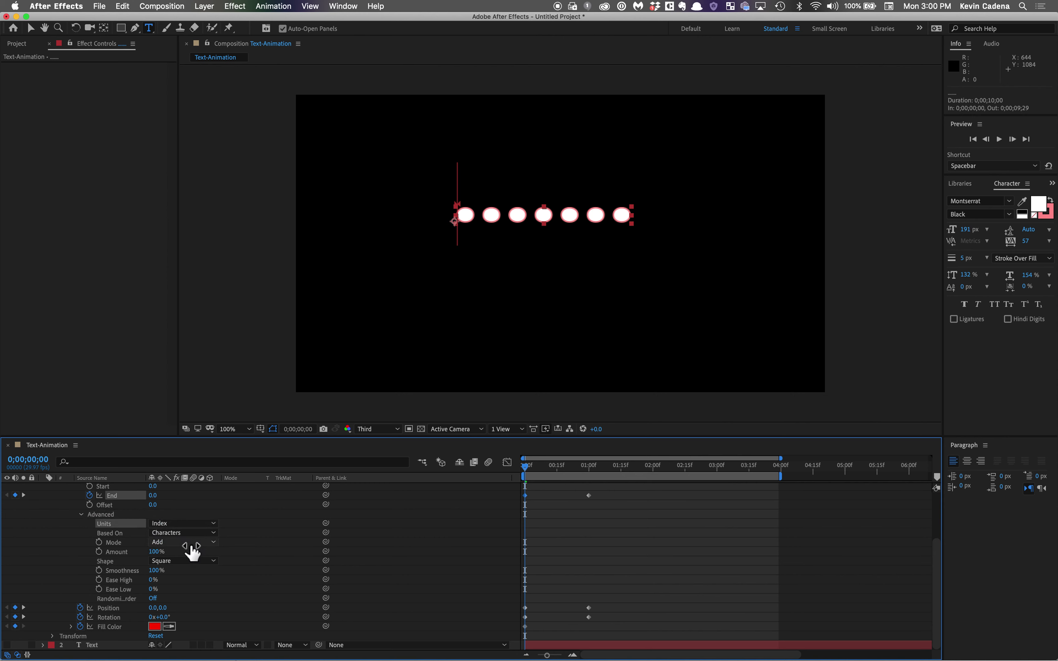
Scrub the dot animation from the start to 1 second and back to examine the Index-based End value
scroll(255, 532, "up", 1)
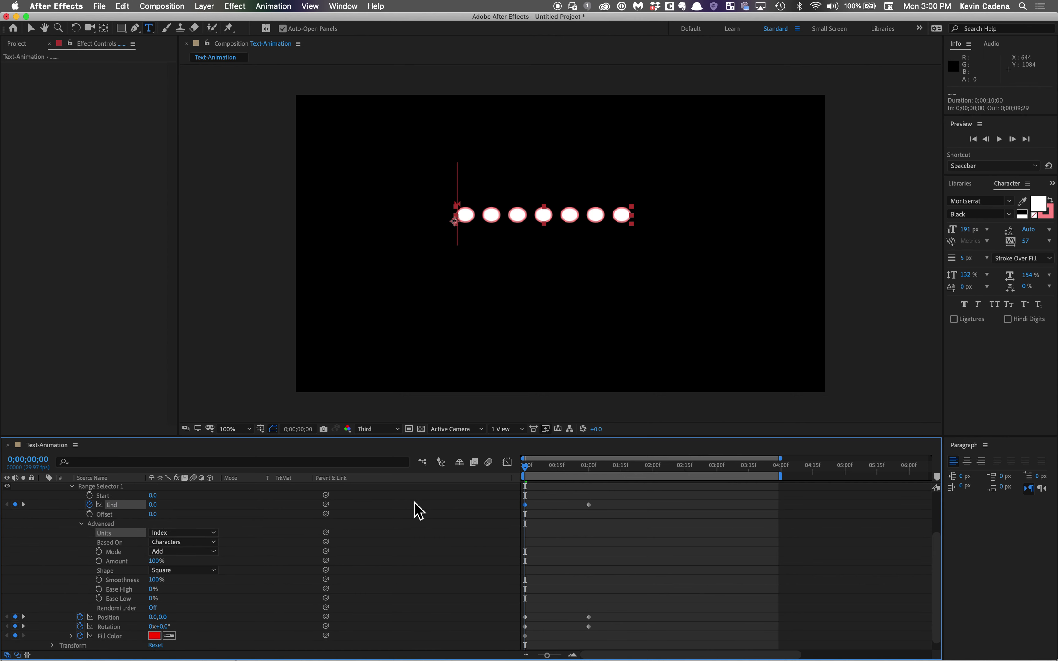
scroll(418, 509, "down", 1)
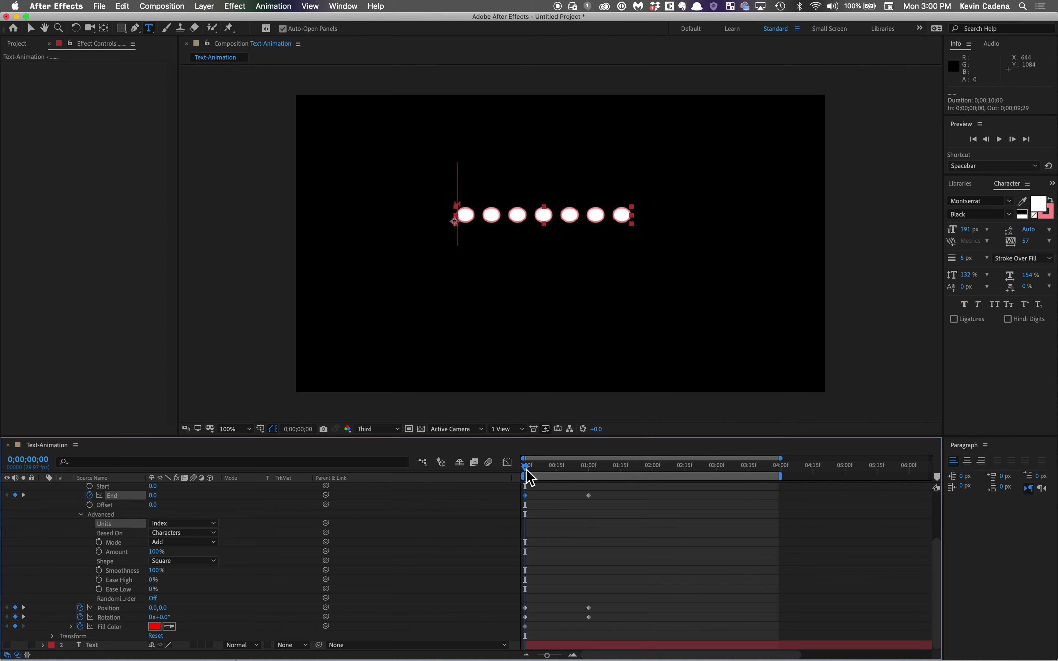
left_click_drag(527, 471, 591, 471)
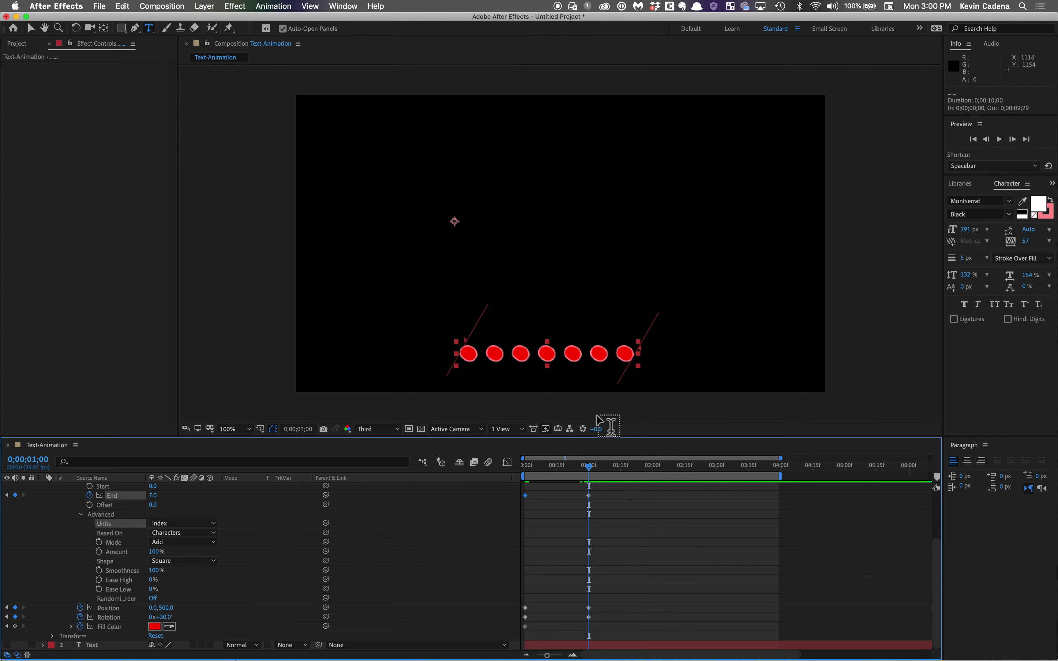
left_click_drag(593, 479, 499, 482)
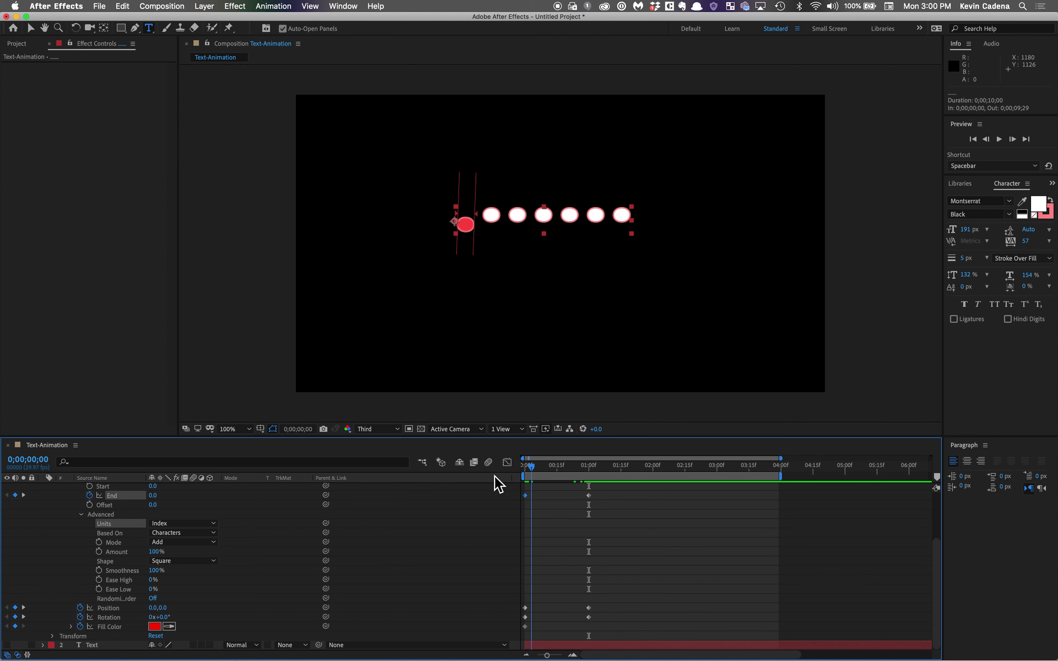
Add an eighth period to the end of the dot text and preview the animation
left_click(633, 228)
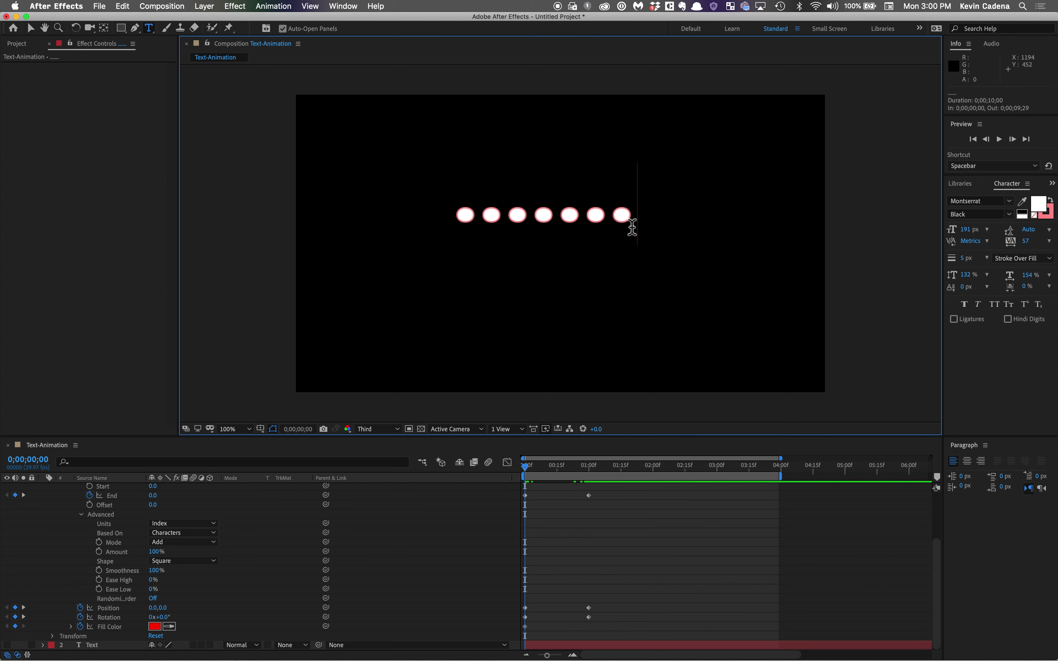
type(".")
key("Escape")
key("space")
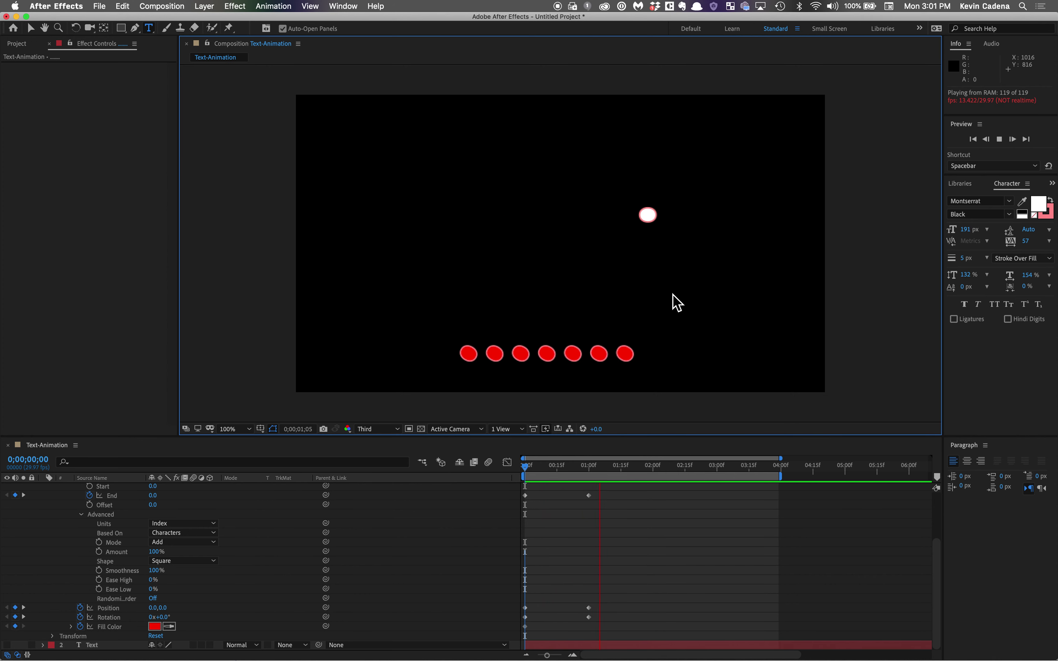
key("space")
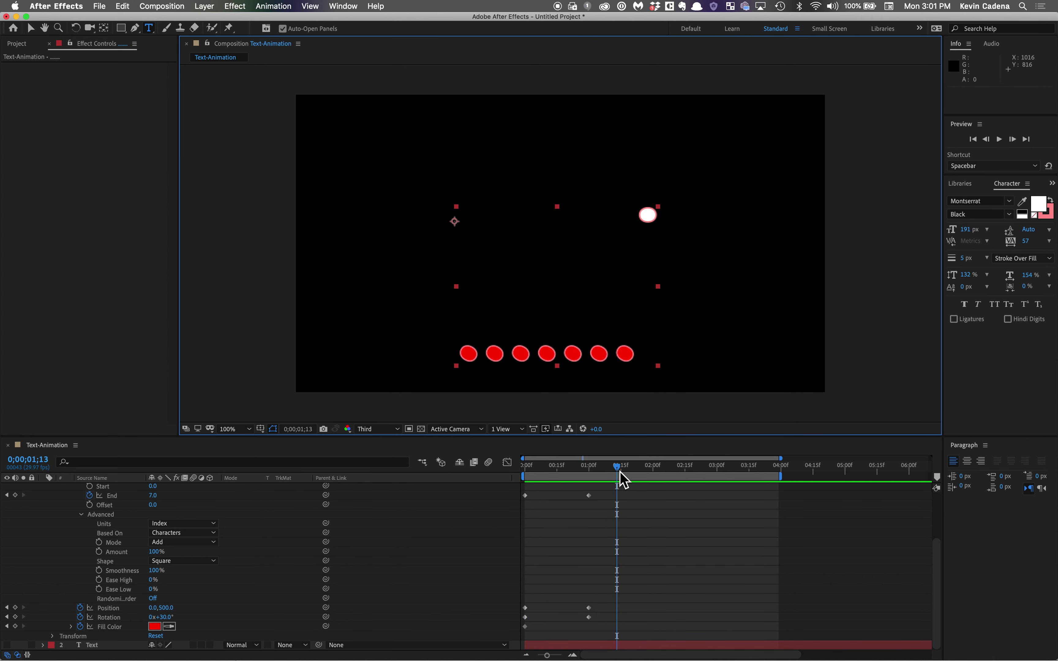
Set the range selector's Units back to Percentage and its End value at 1 second to 100%
left_click_drag(614, 480, 593, 479)
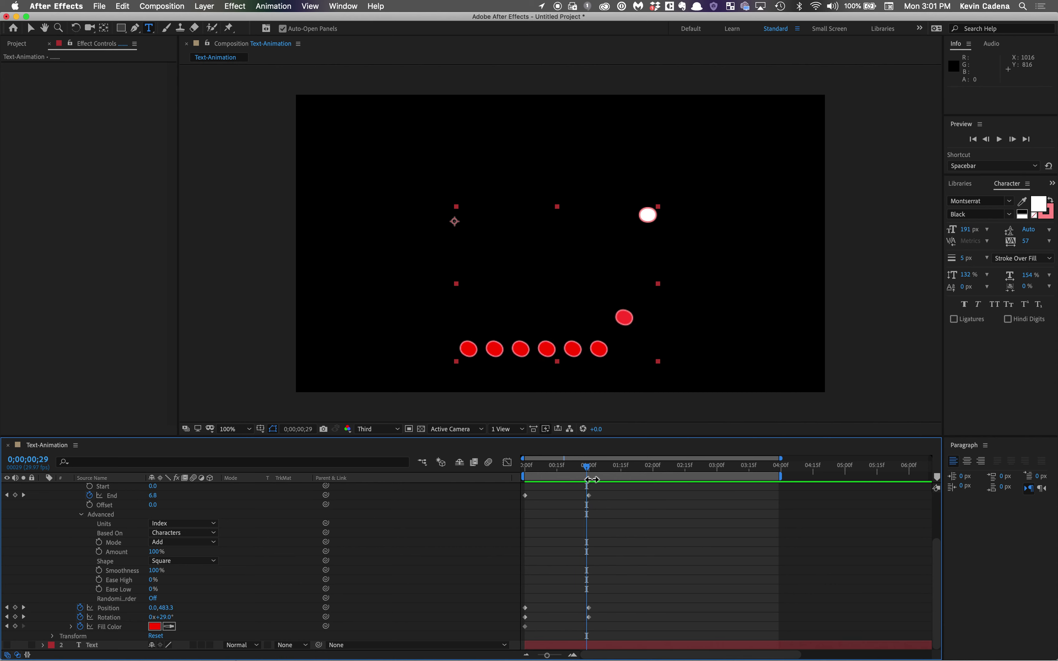
left_click(593, 472)
left_click(206, 523)
left_click(196, 537)
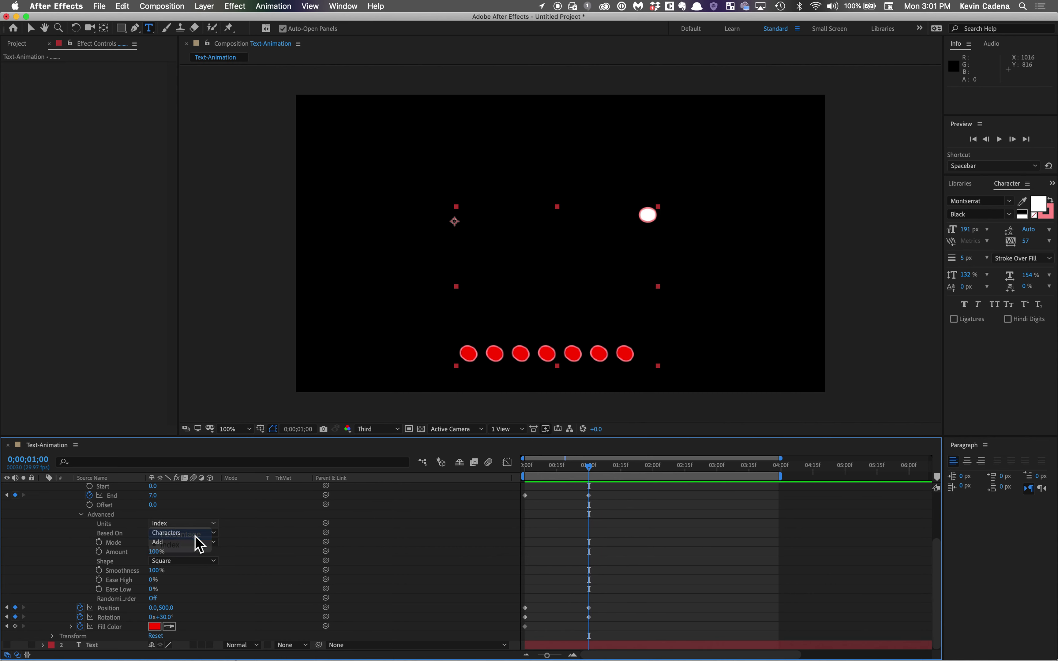
left_click(153, 498)
type("100")
key("Return")
mouse_move(593, 470)
left_mouse_down()
mouse_move(479, 487)
mouse_move(593, 474)
left_mouse_up()
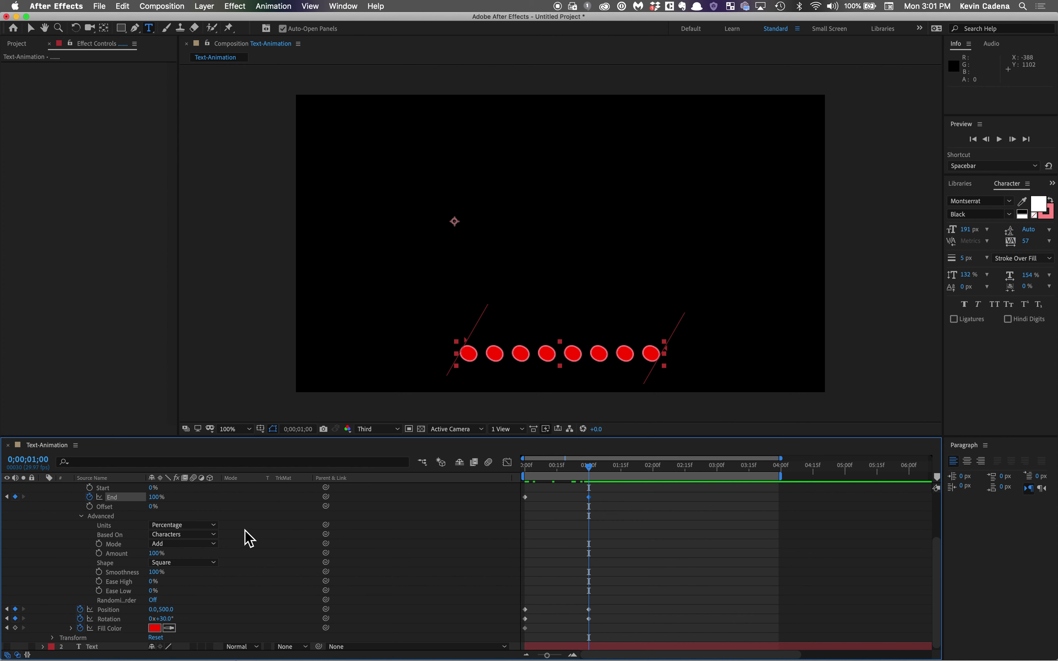
Change the range selector's Mode to Subtract
scroll(245, 545, "down", 1)
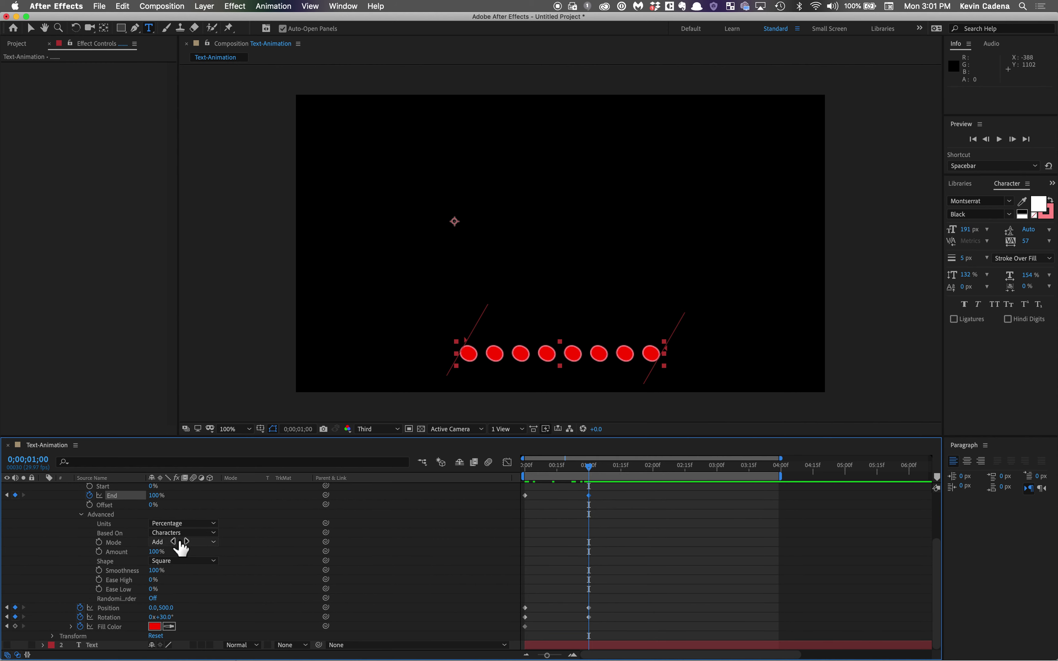
left_click(208, 552)
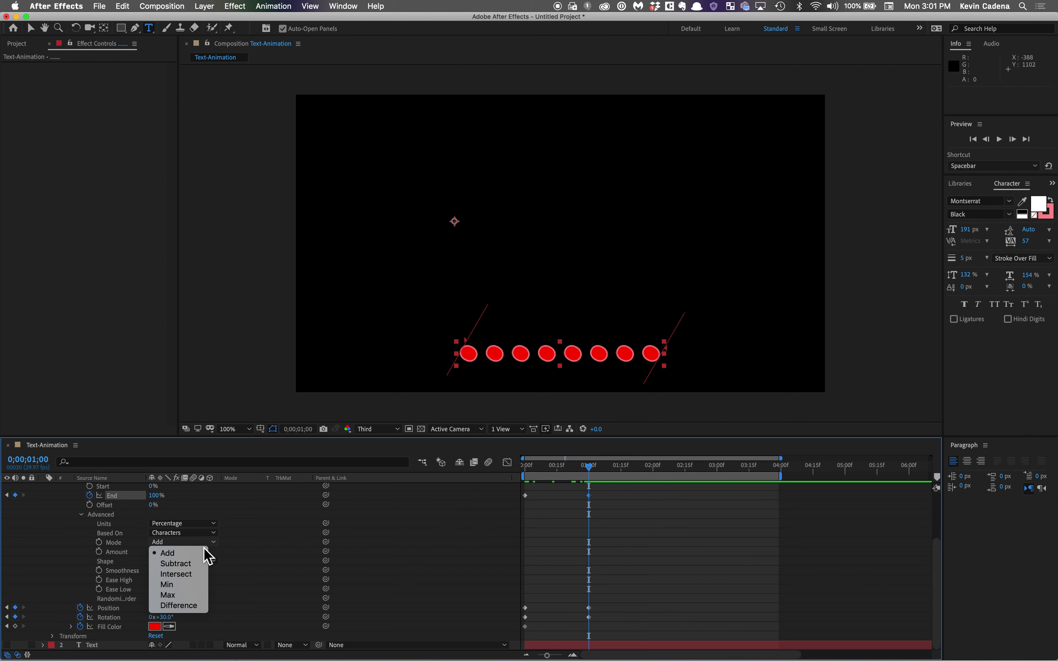
left_click(204, 562)
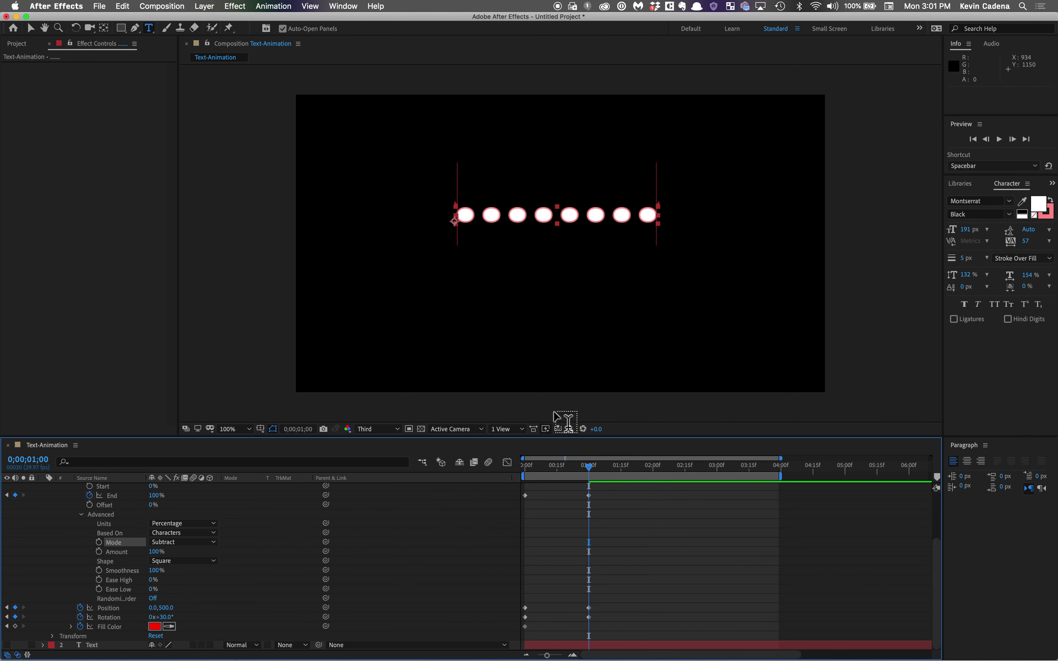
Preview the dot animation in Subtract mode and return to the first frame
key("space")
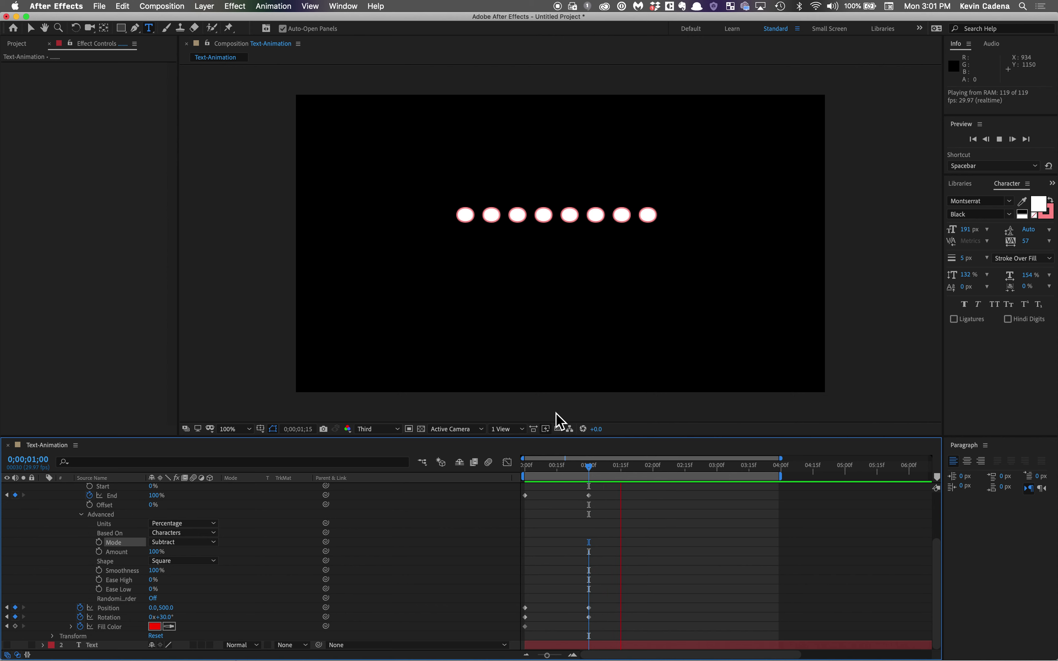
left_click_drag(637, 472, 475, 484)
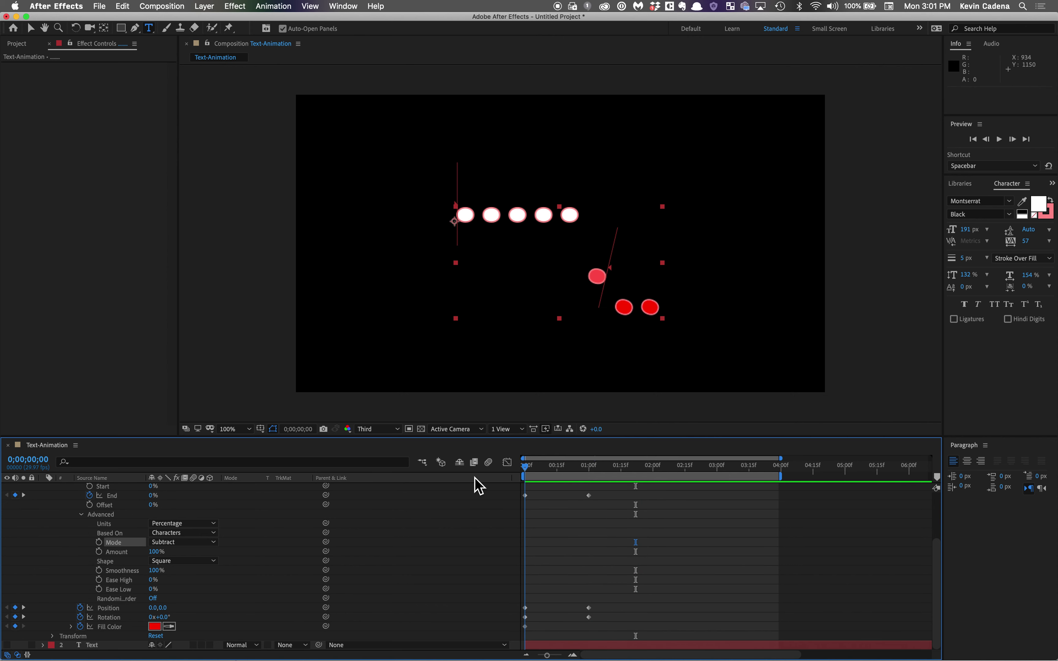
left_click_drag(782, 473, 782, 477)
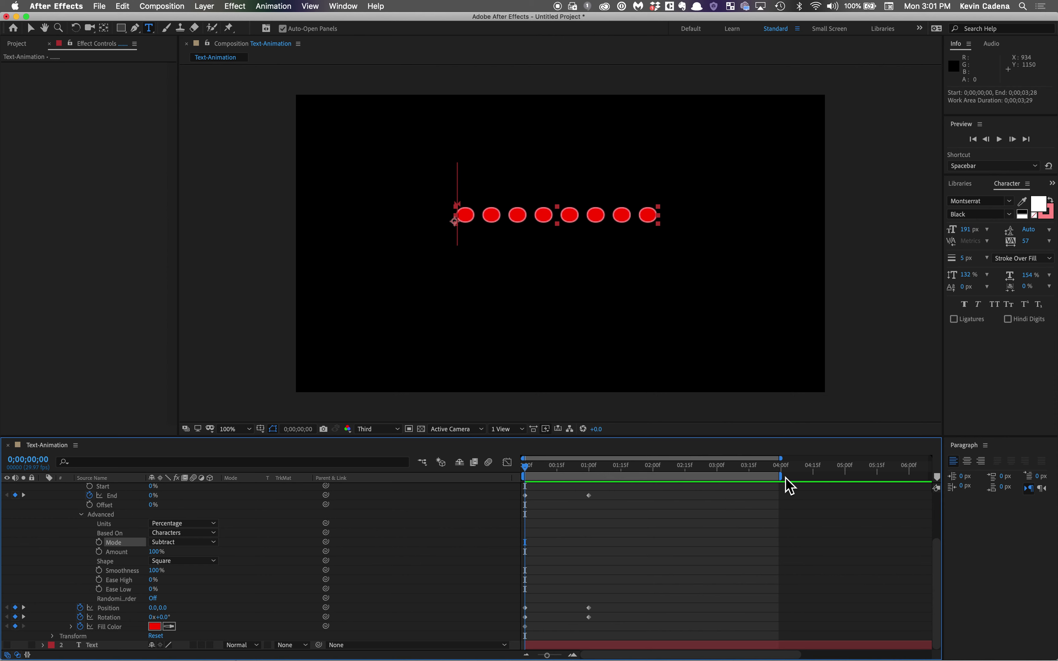
Shorten the work area to end at about 0;00;01;15, preview the dot animation, and return to the first frame
left_click_drag(782, 478, 630, 489)
key("space")
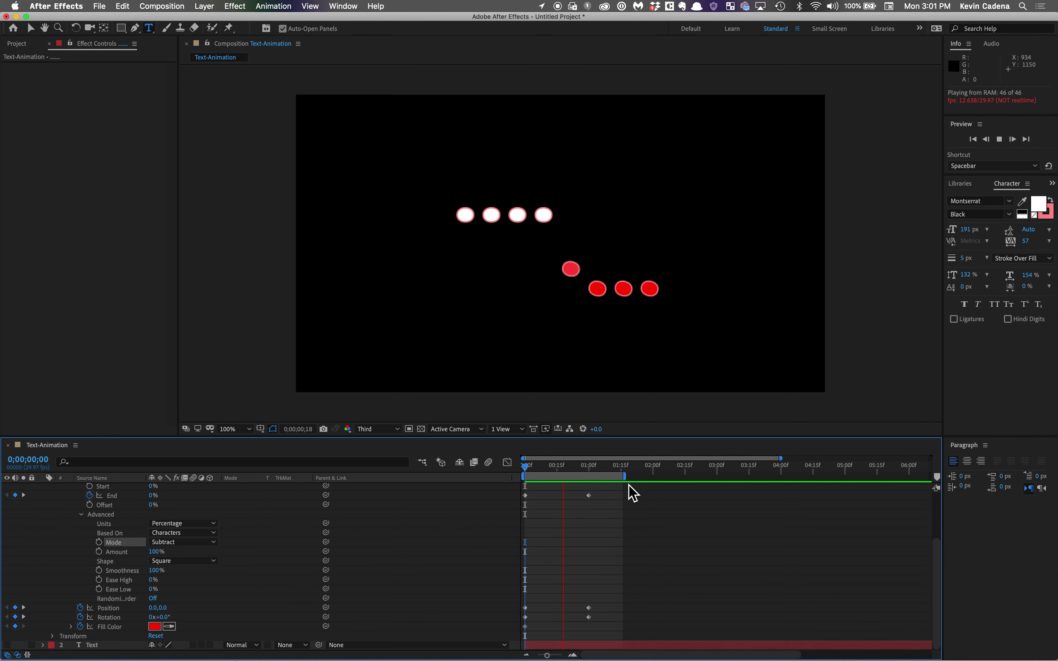
key("space")
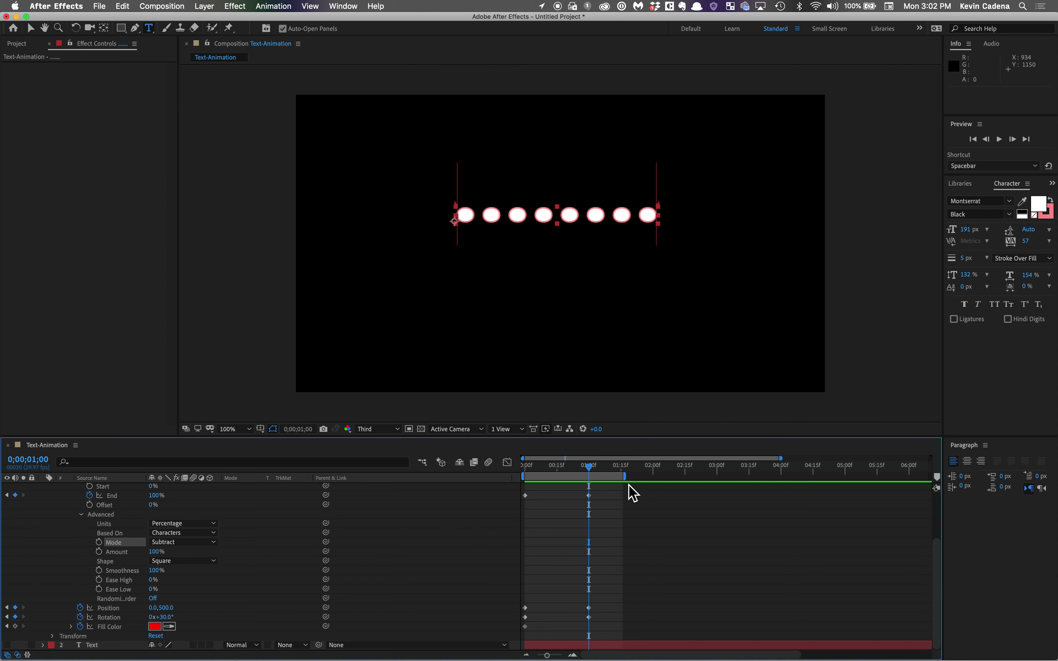
left_click_drag(562, 475, 500, 476)
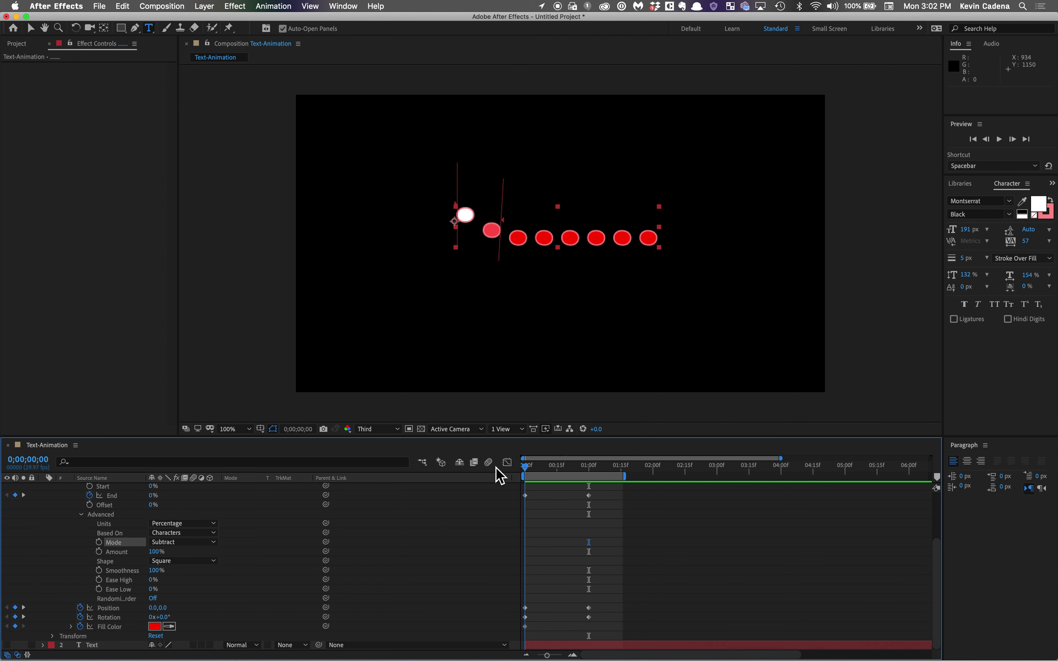
Set the range selector's Amount to 50% and preview the animation in Subtract mode
left_click(157, 553)
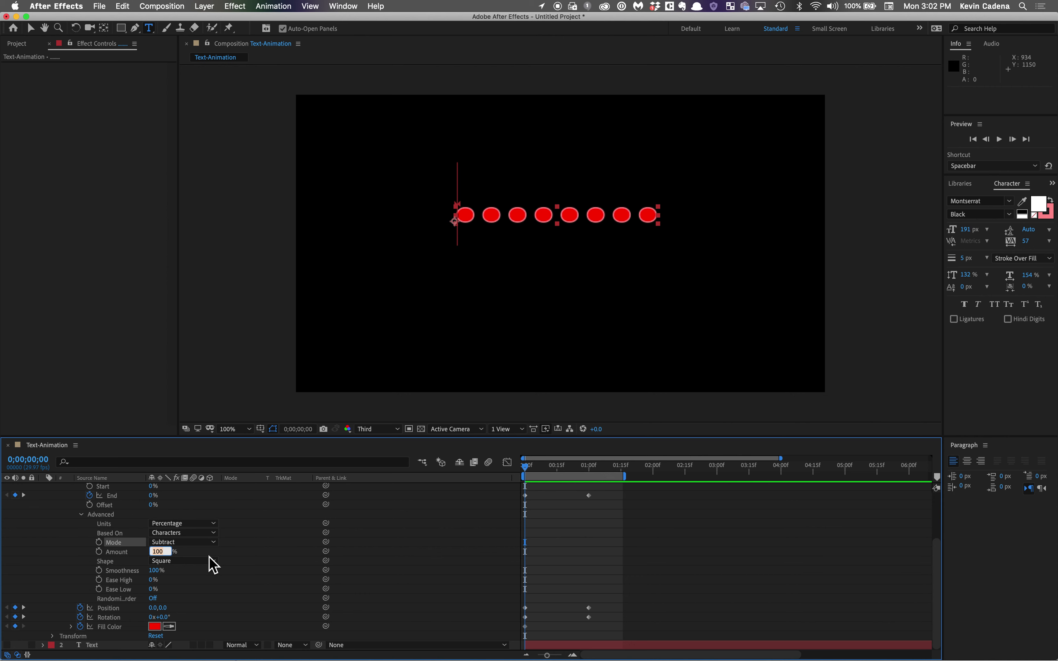
type("50")
key("Return")
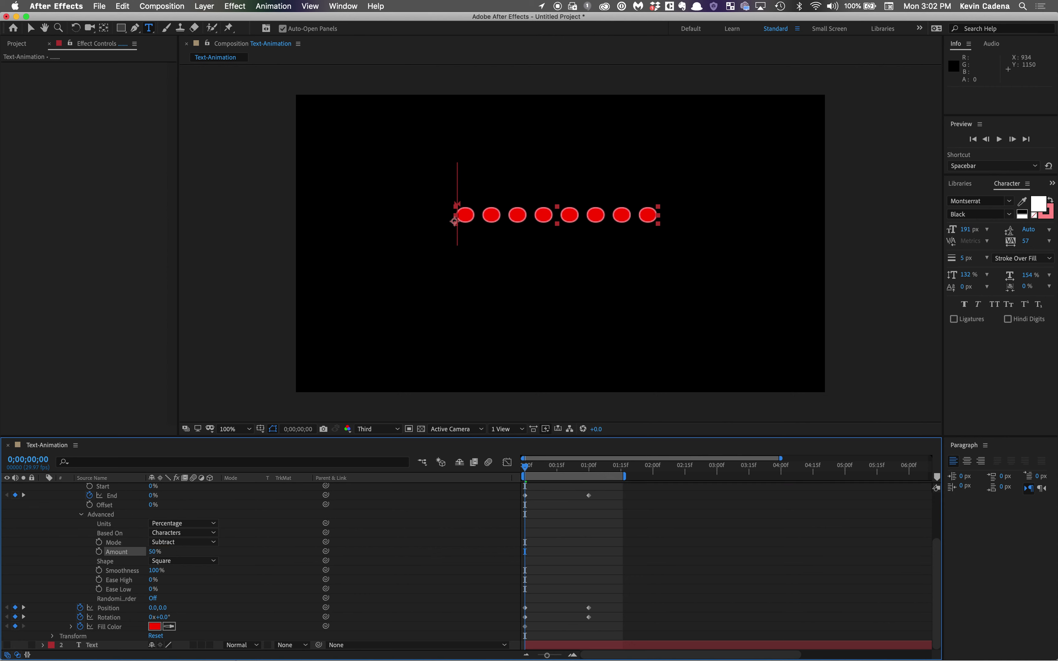
key("space")
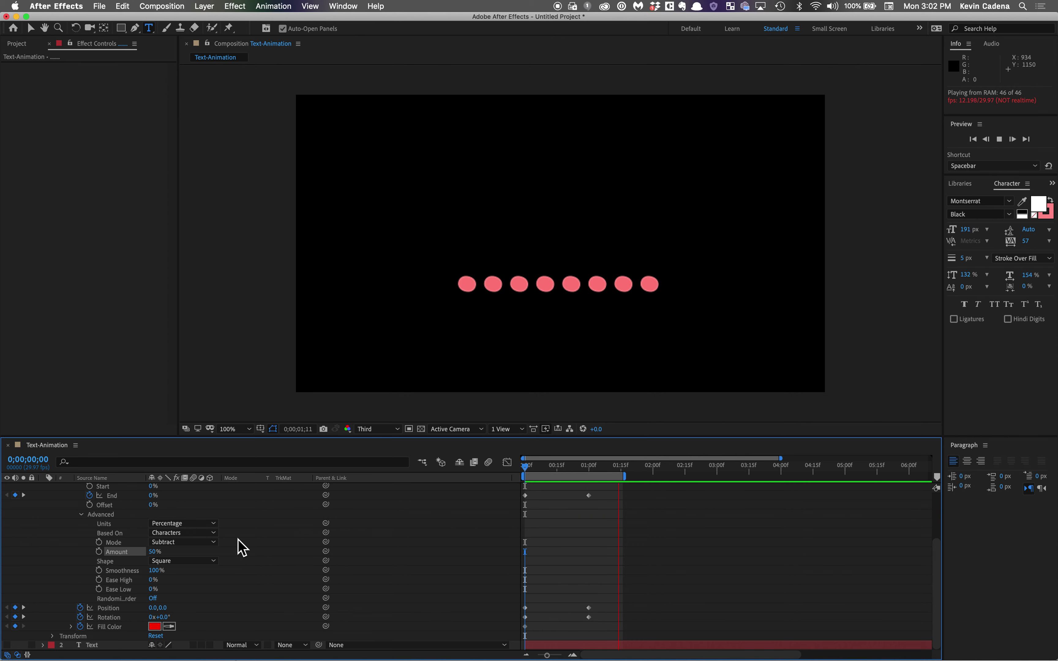
Change the range selector's Mode to Add and preview the animation
left_click(213, 544)
left_click(214, 543)
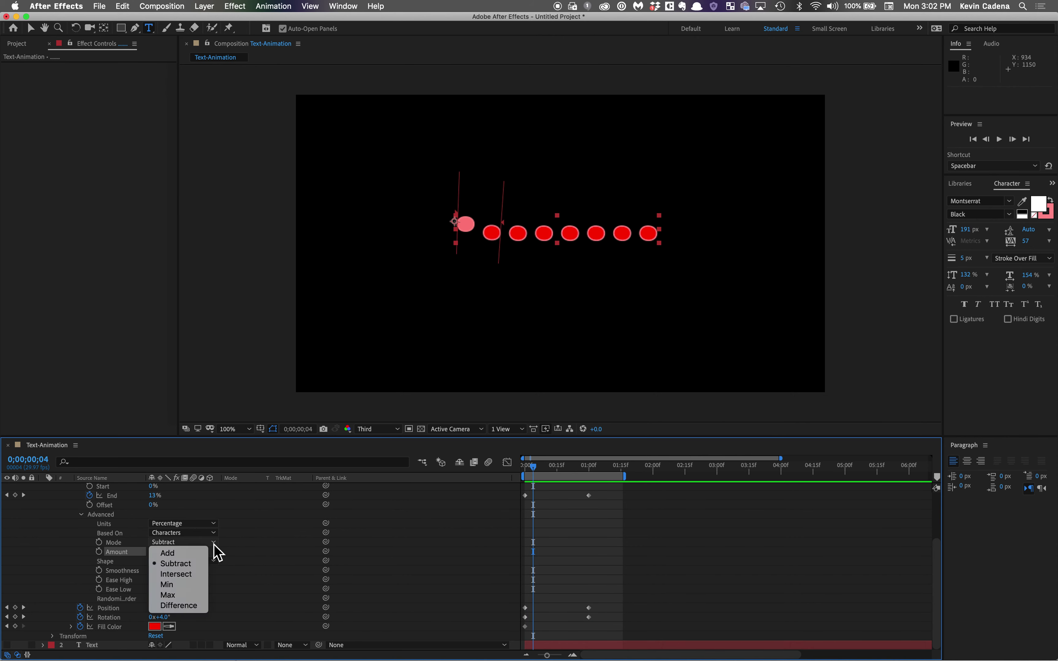
left_click(171, 553)
key("space")
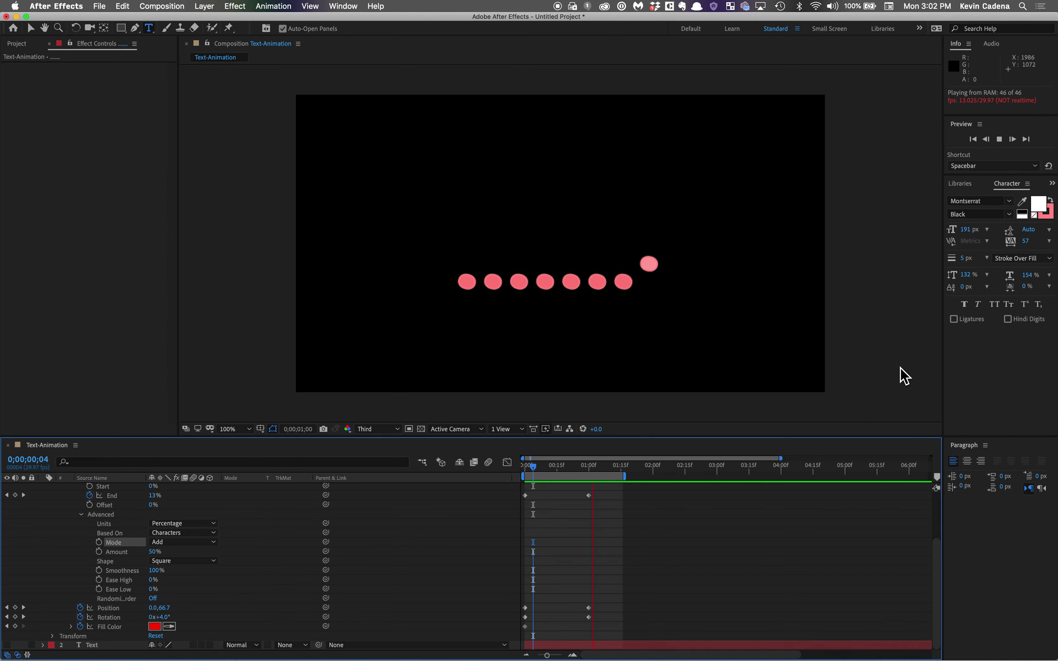
Set the range selector's Amount to 25% and preview the animation in Add mode
key("space")
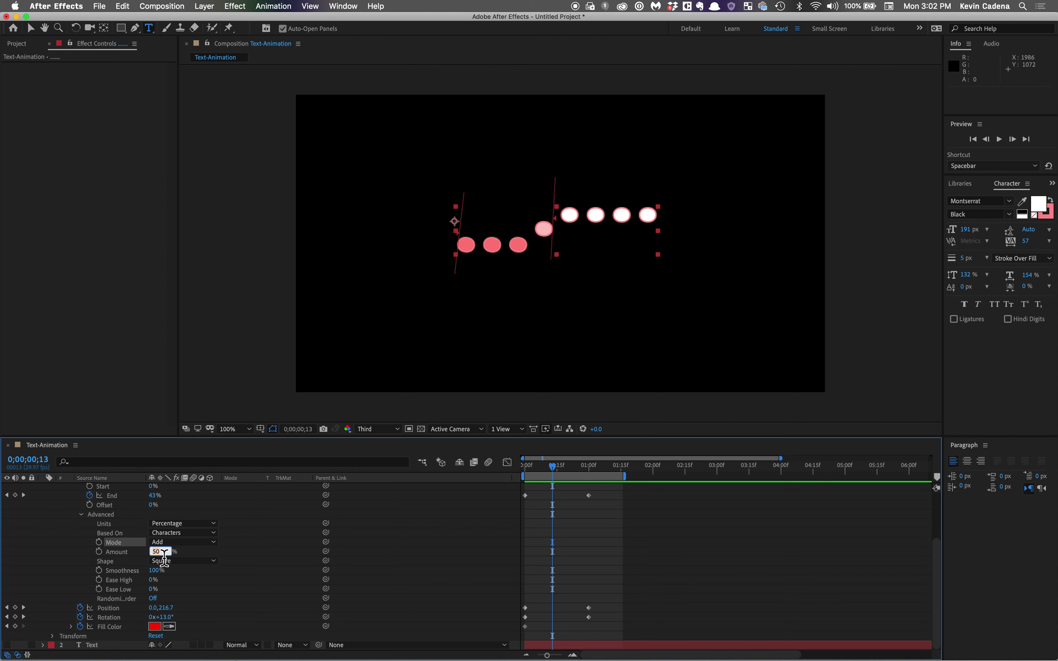
type("5")
key("Return")
key("space")
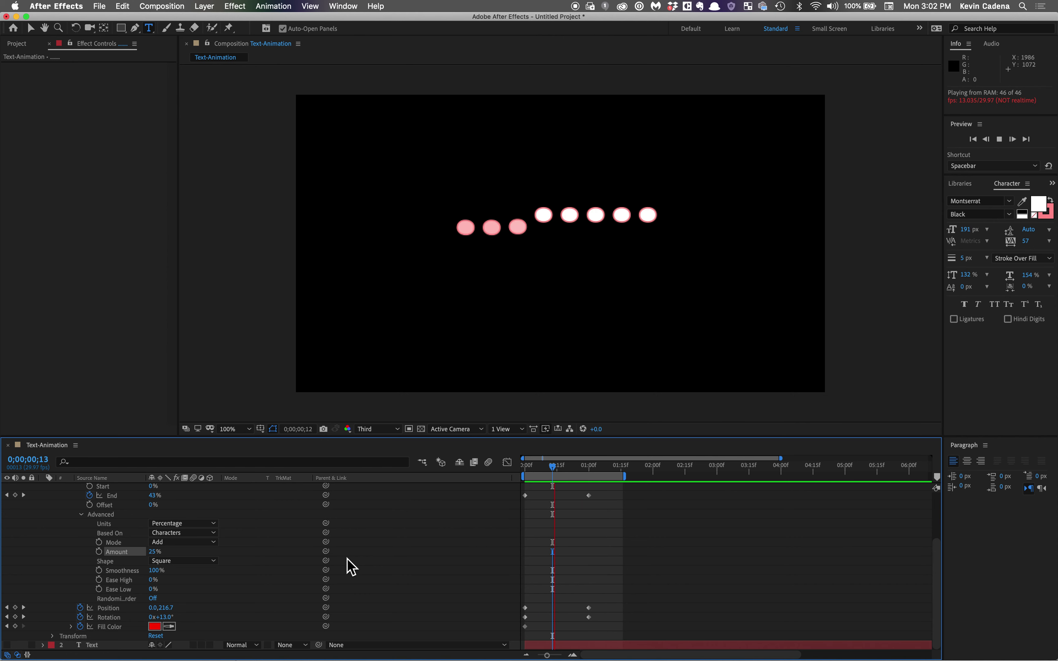
Set the range selector's Amount back to 100%
left_click(153, 556)
left_click(156, 552)
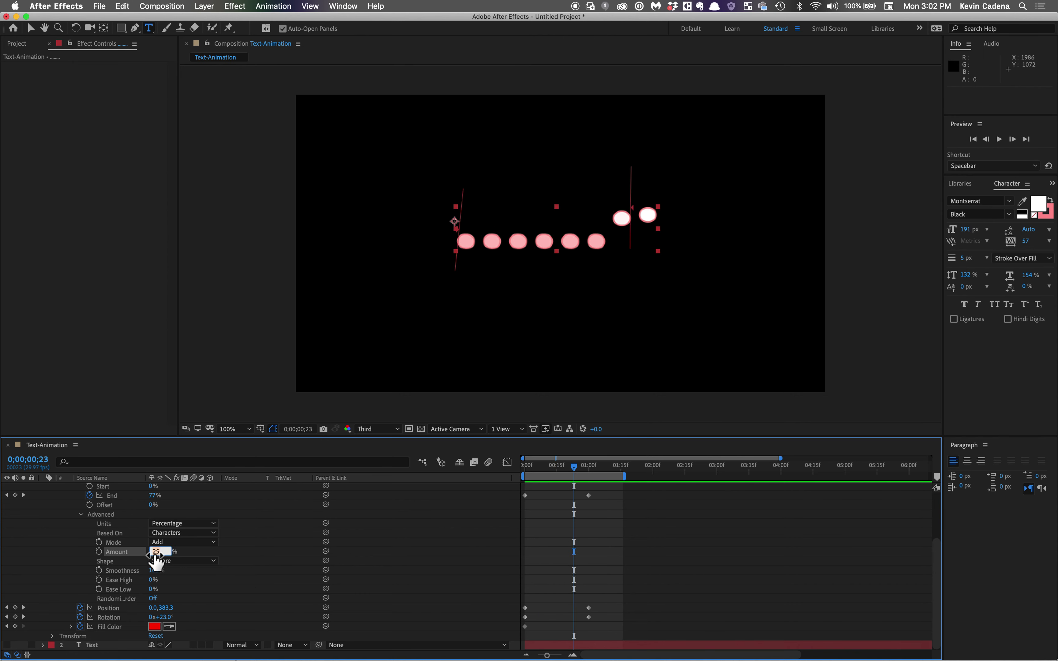
type("100")
key("Return")
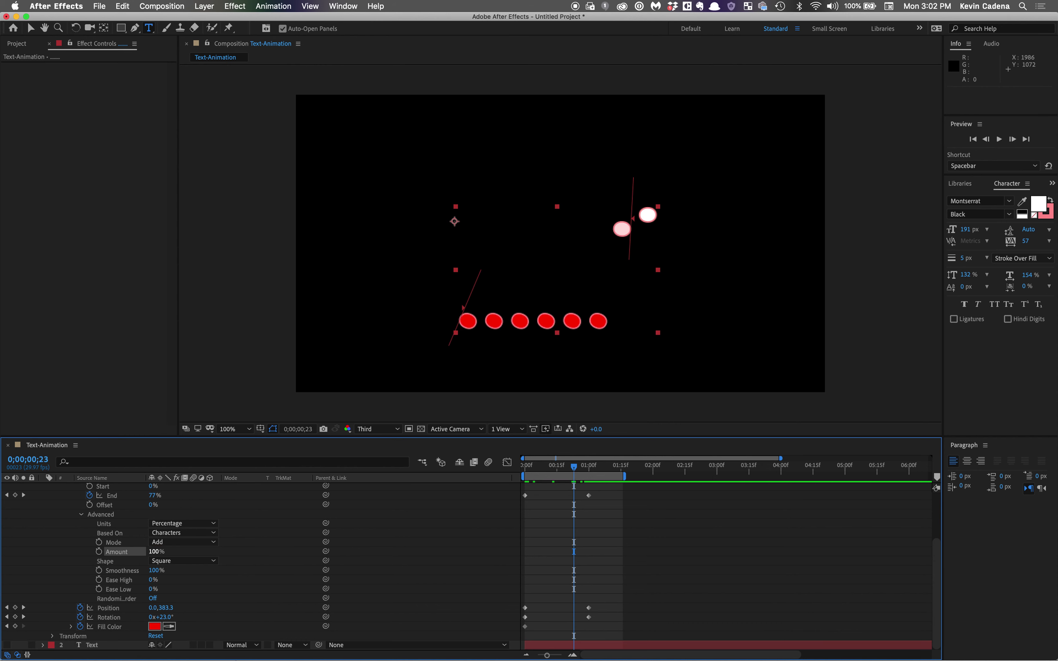
Preview the dot animation from the first frame with the Square shape, replay it, and return to the start
left_click_drag(575, 473, 501, 477)
key("space")
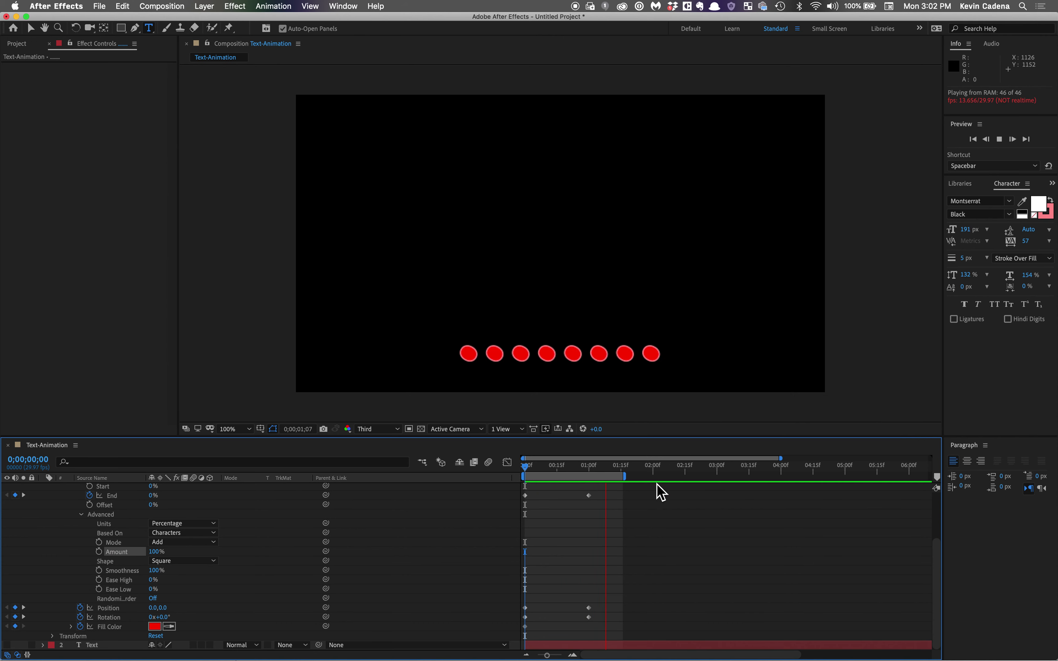
left_click(540, 472)
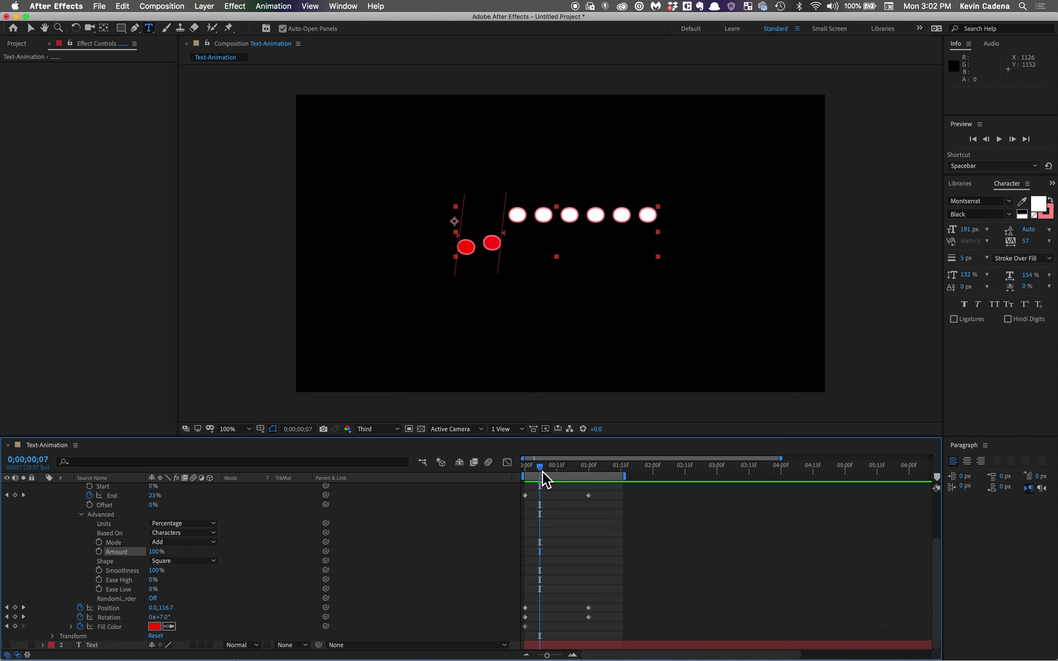
left_click_drag(534, 471, 502, 474)
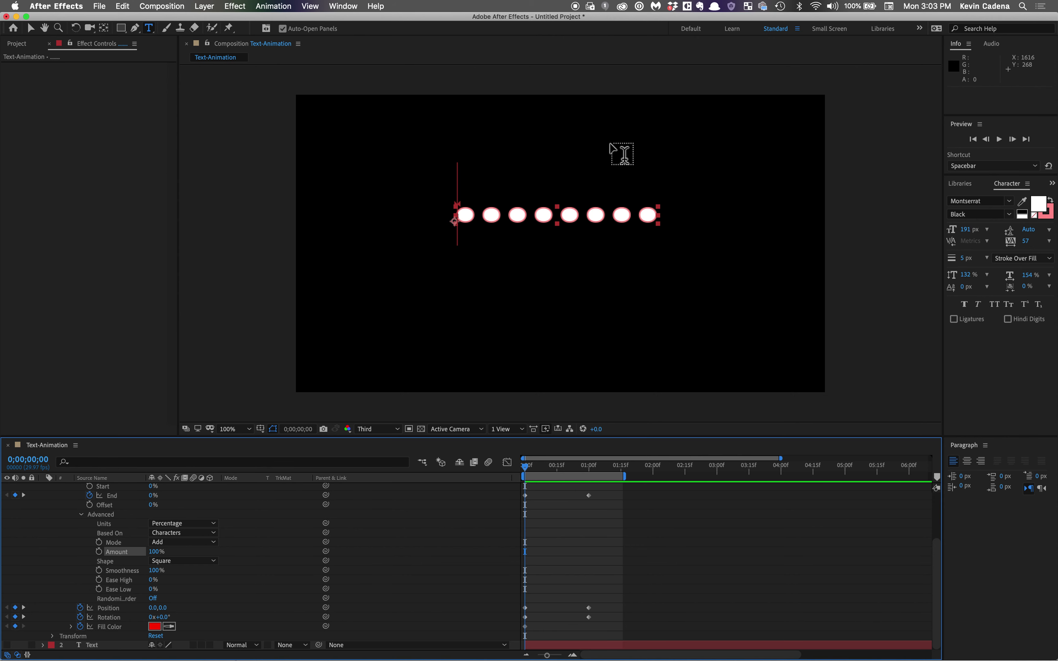
key("space")
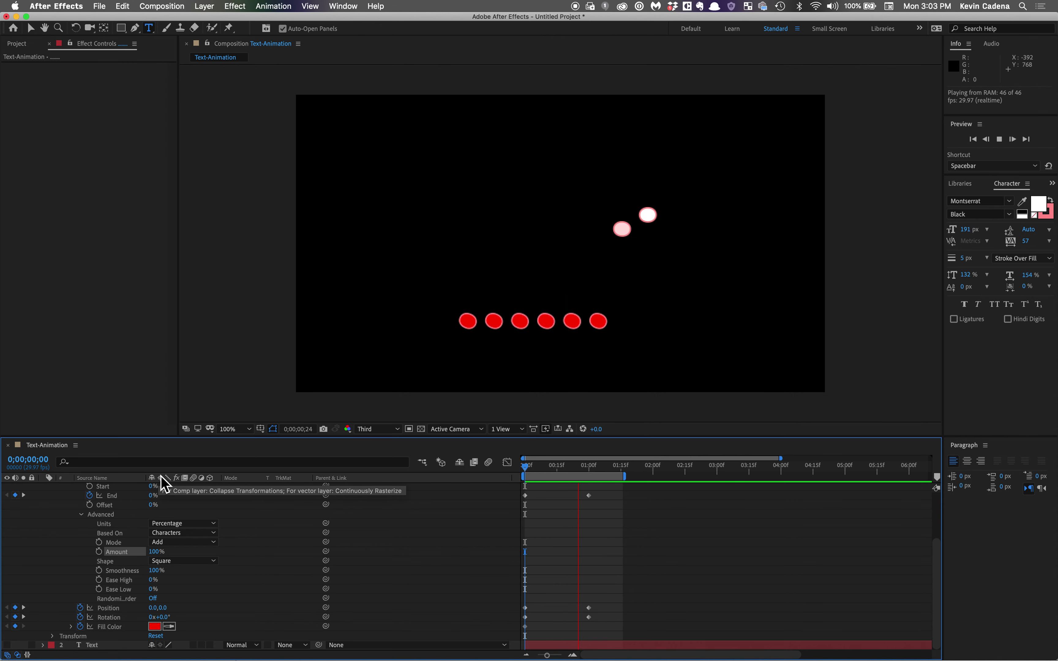
key("space")
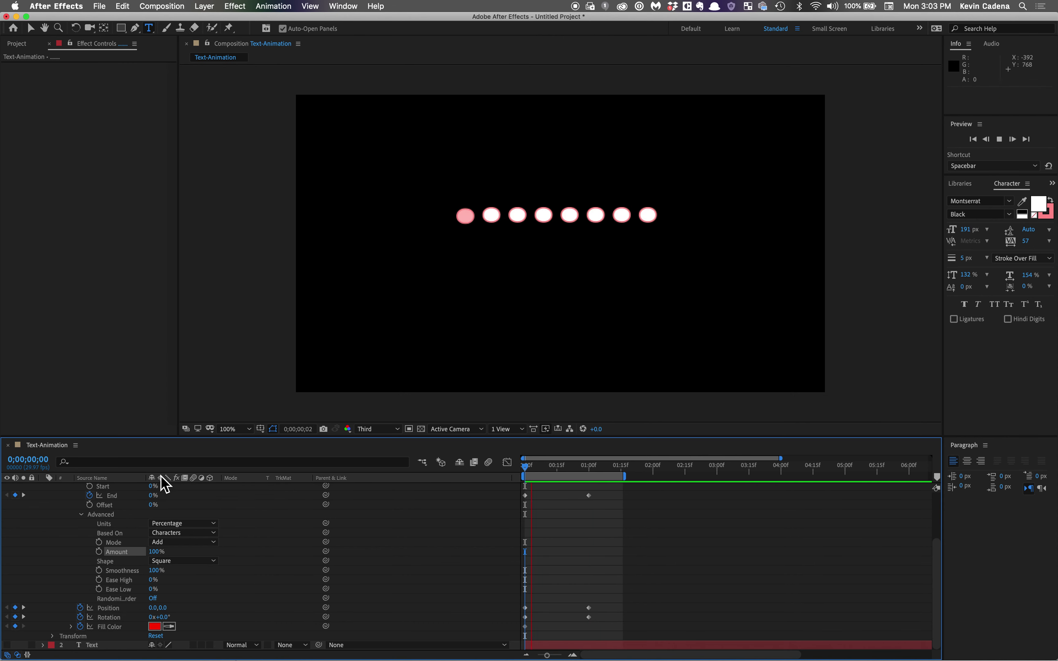
left_click_drag(532, 469, 525, 469)
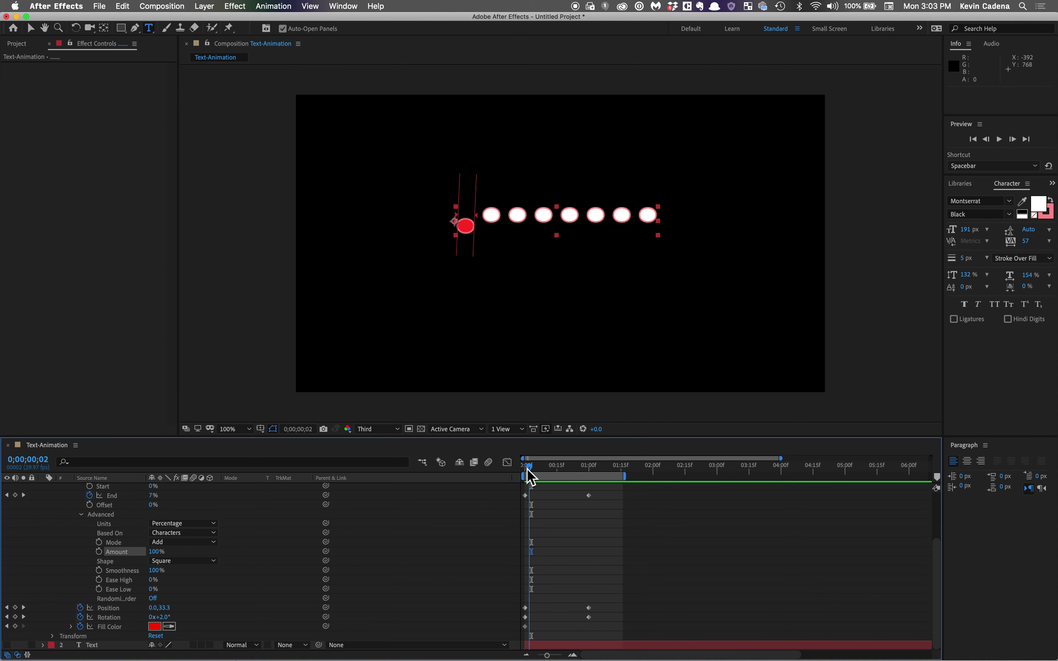
Change the range selector's Shape to Ramp Up and preview the animation
left_click(203, 569)
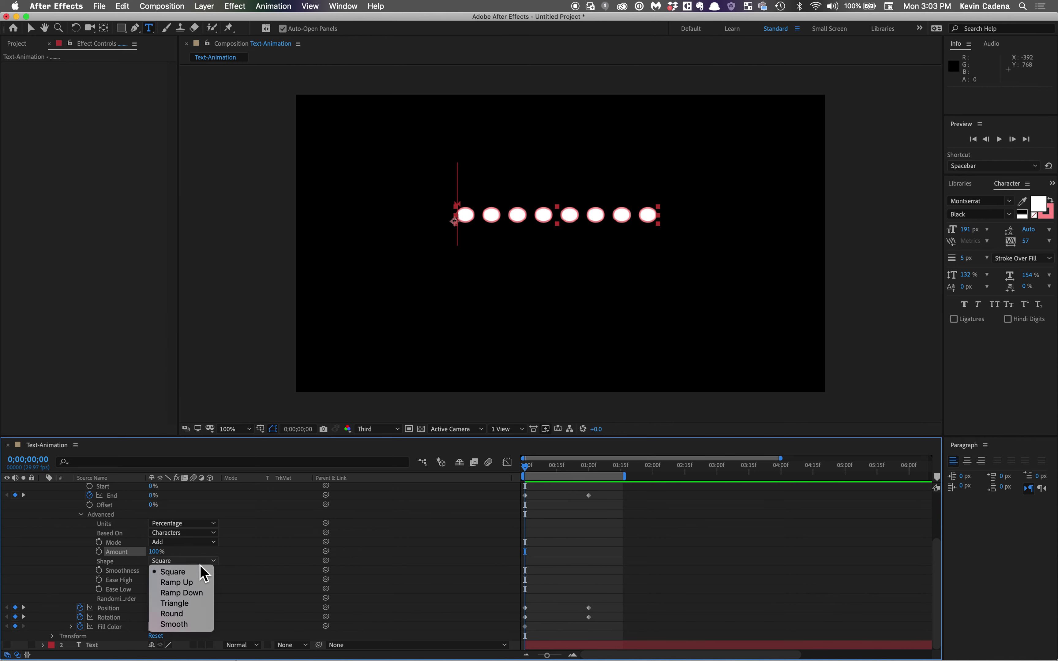
left_click(200, 582)
key("space")
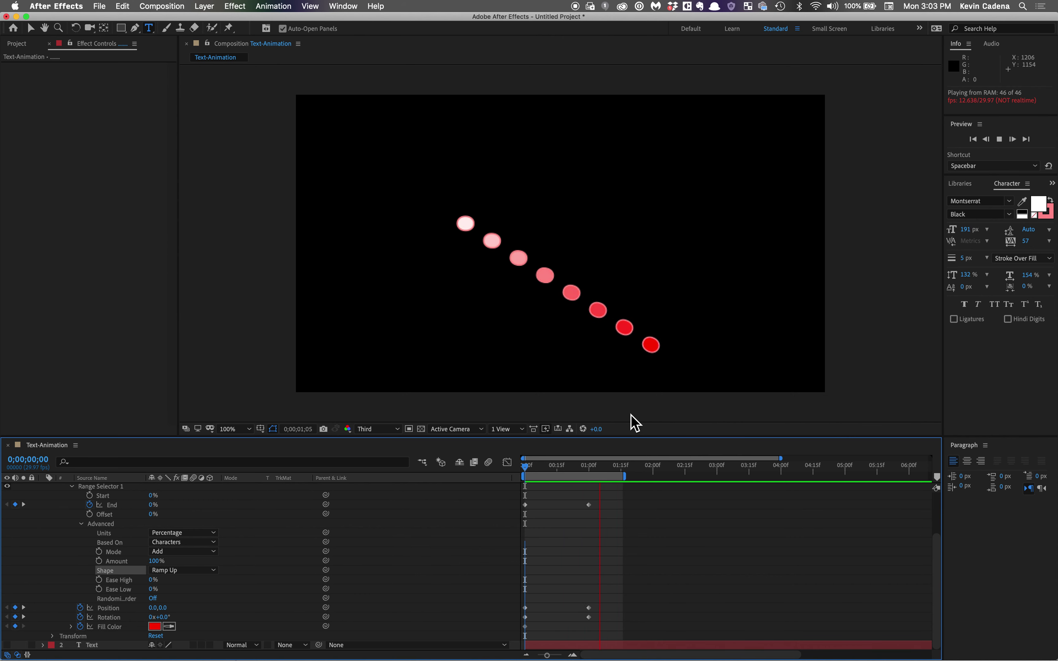
key("space")
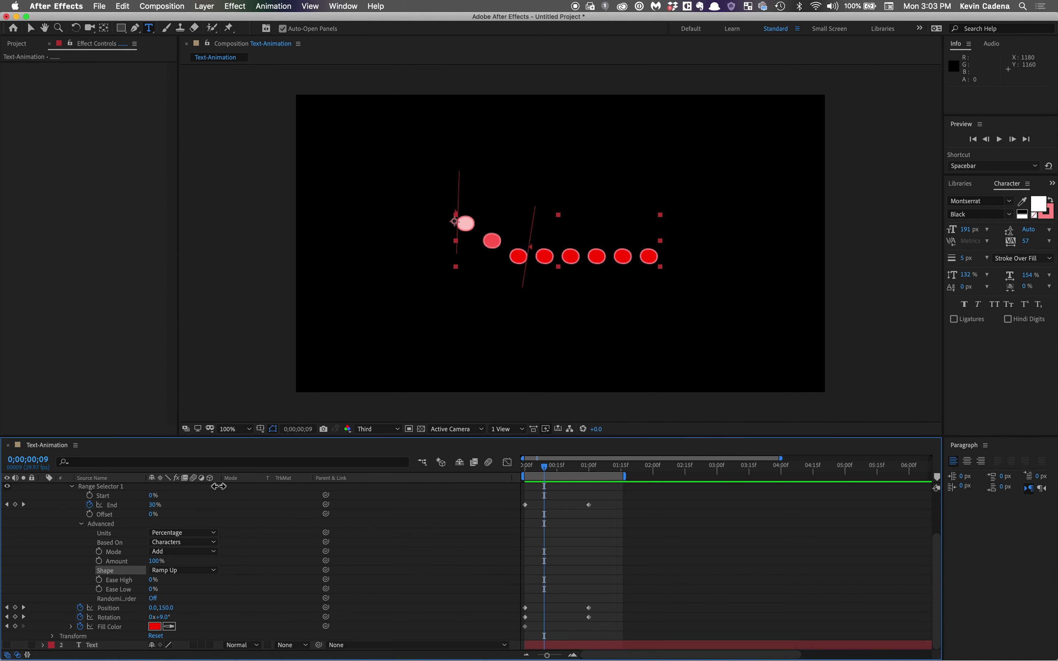
Change the range selector's Shape to Ramp Down, preview the animation, and return to the first frame
left_click(214, 571)
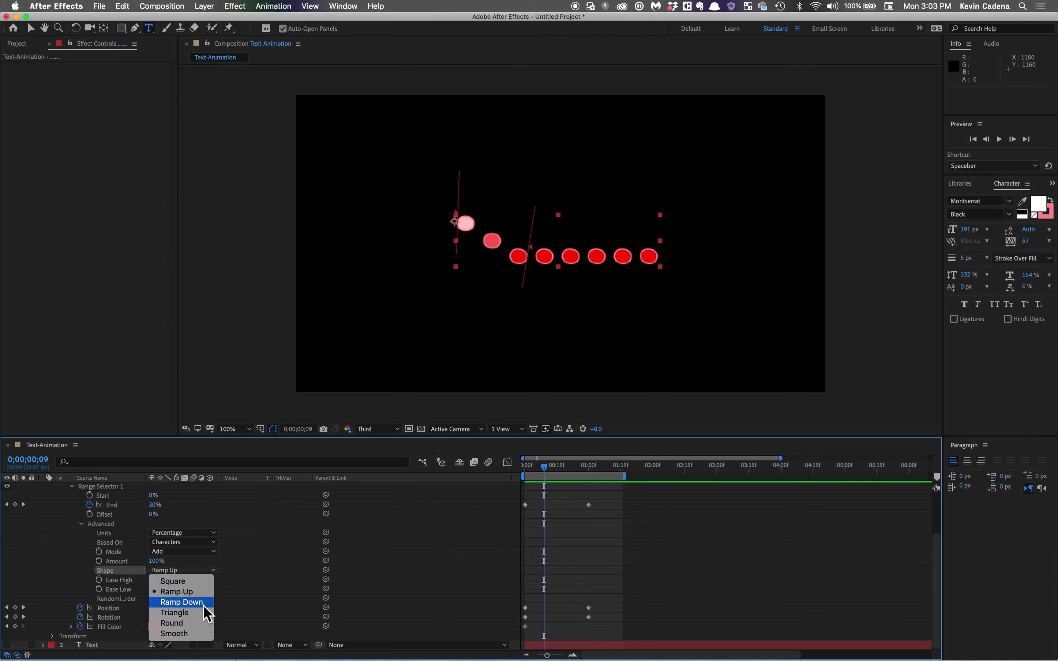
left_click(206, 612)
key("space")
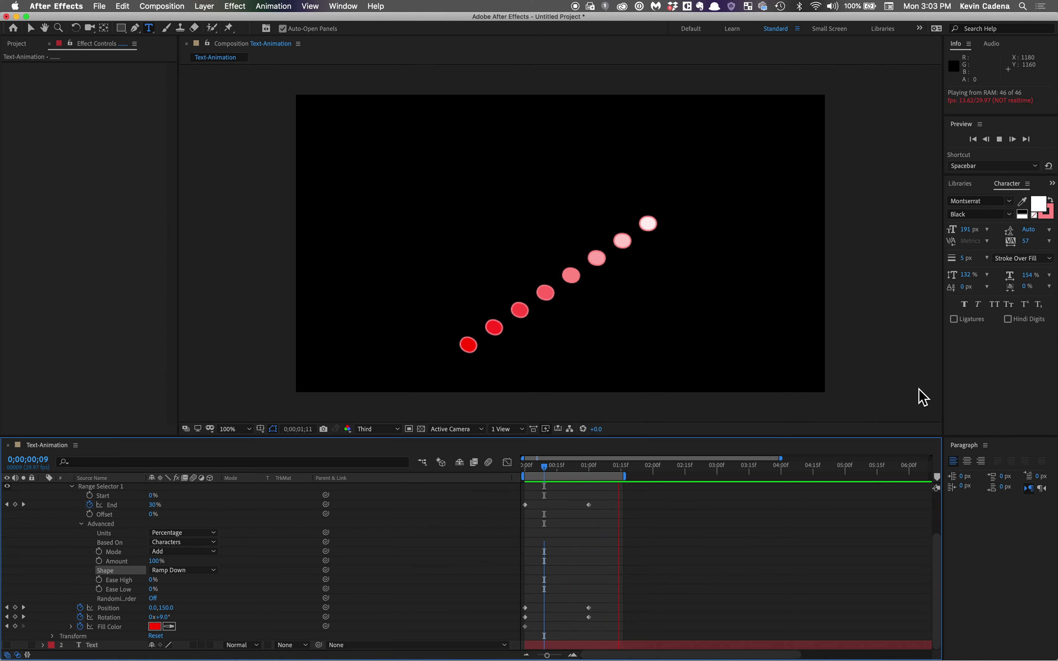
key("space")
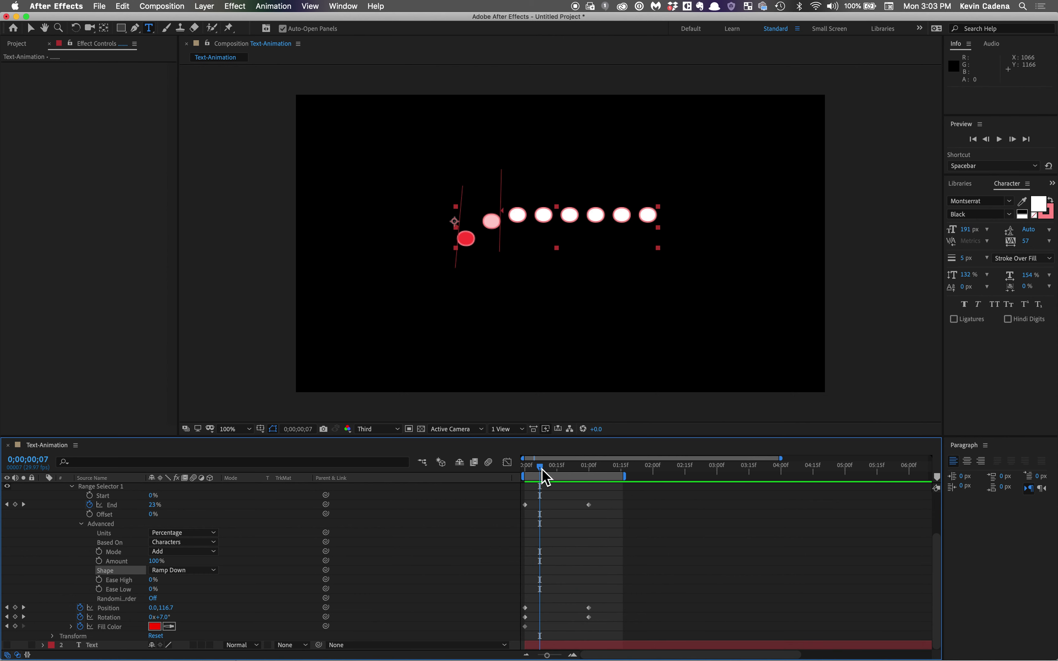
left_click_drag(541, 469, 501, 474)
Change the range selector's Shape to Triangle and preview the animation
left_click(197, 571)
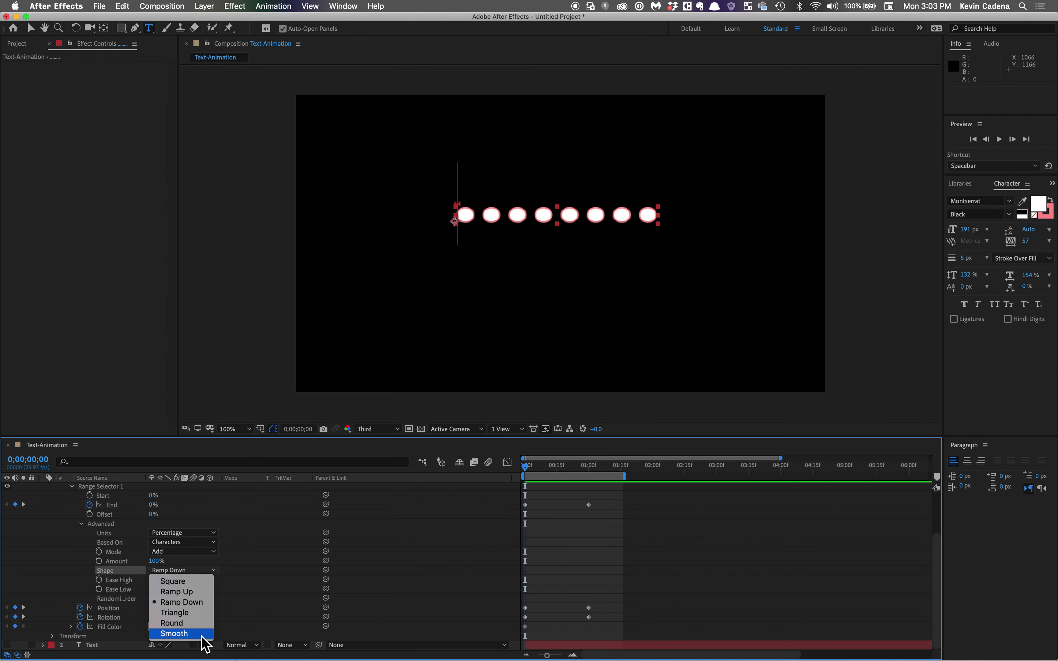
left_click(188, 614)
key("space")
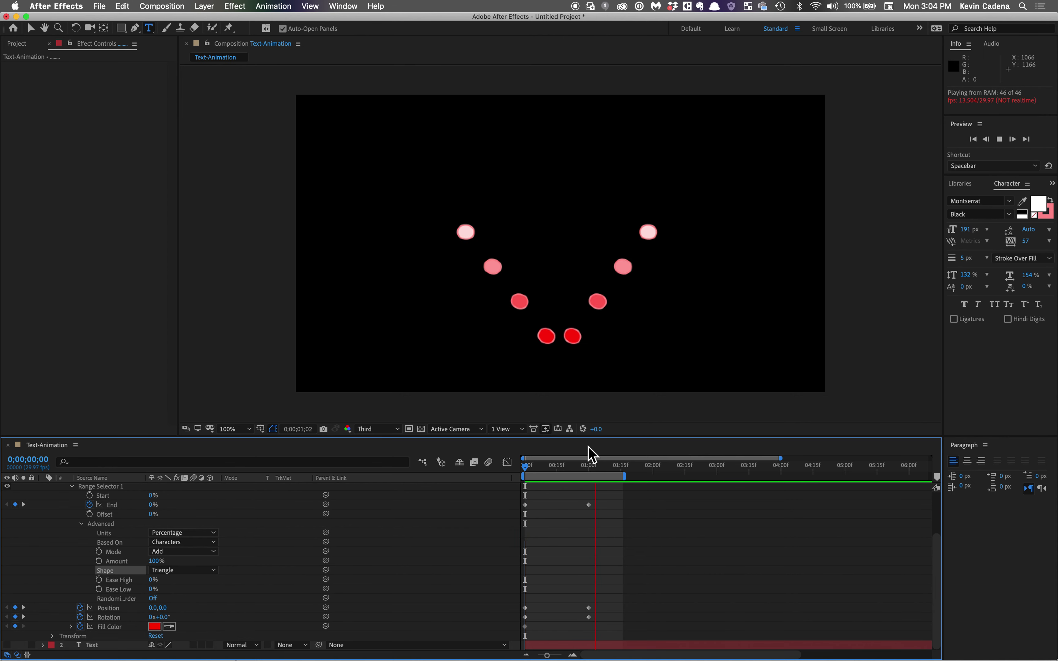
key("space")
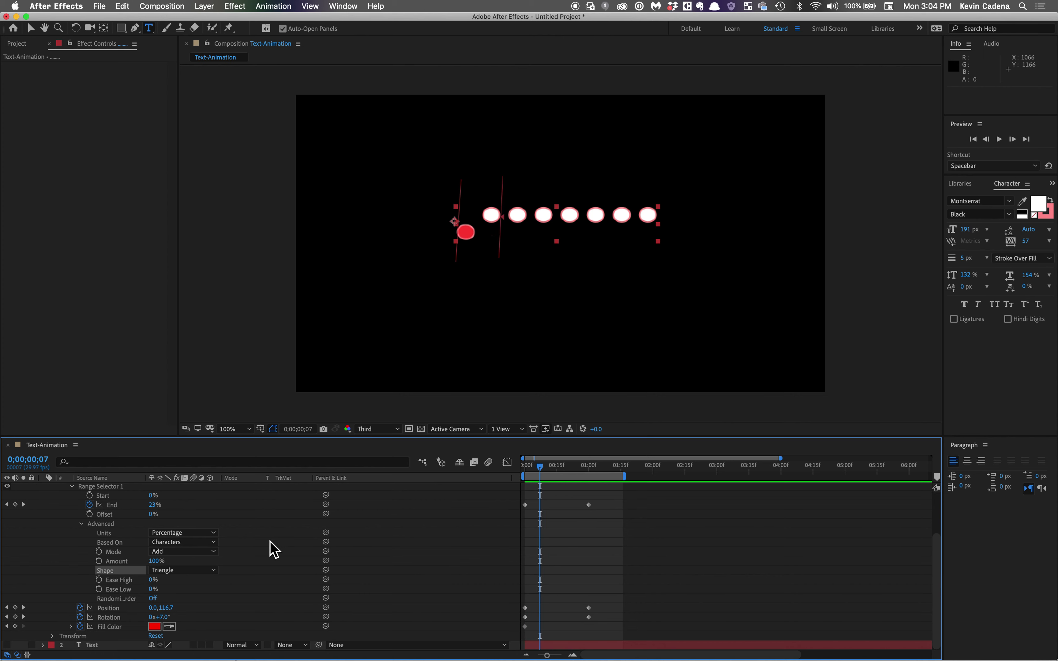
Change the range selector's Shape to Round, preview the animation, and step back two frames
left_click(211, 571)
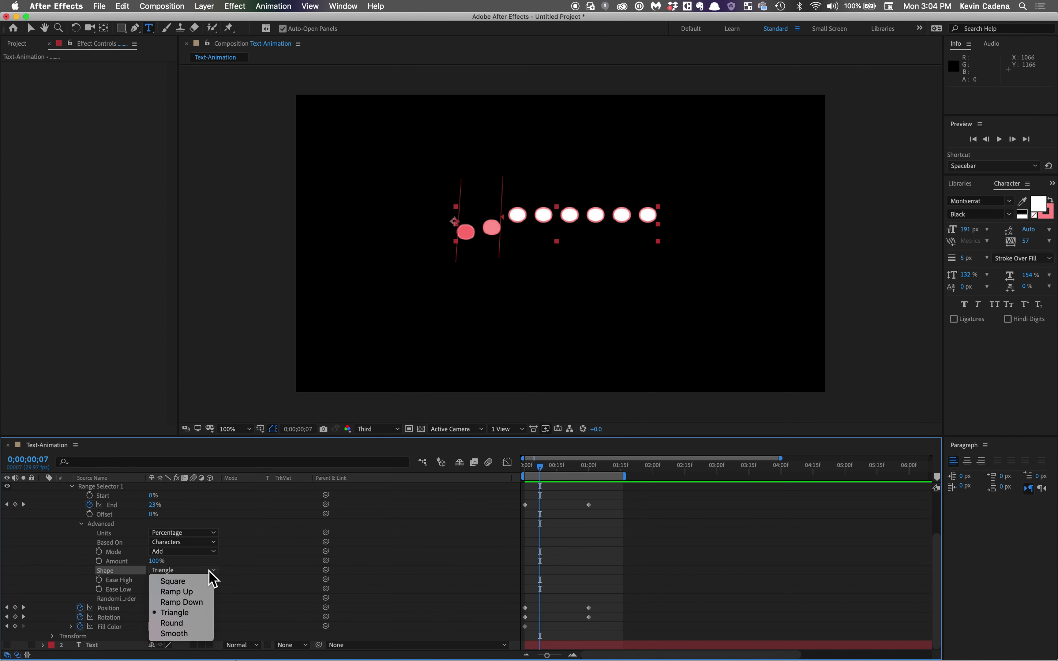
left_click(193, 624)
key("space")
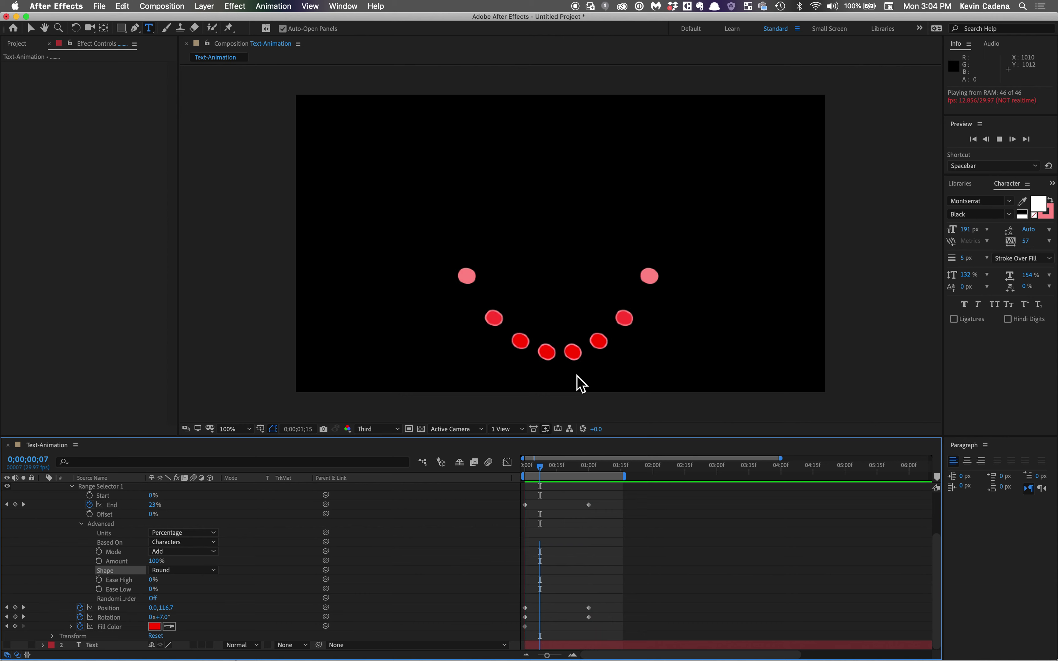
key("space")
key("Page_Up")
key("Page_Up")
Change the range selector's Shape to Smooth, preview the animation, and return to the first frame
left_click(161, 570)
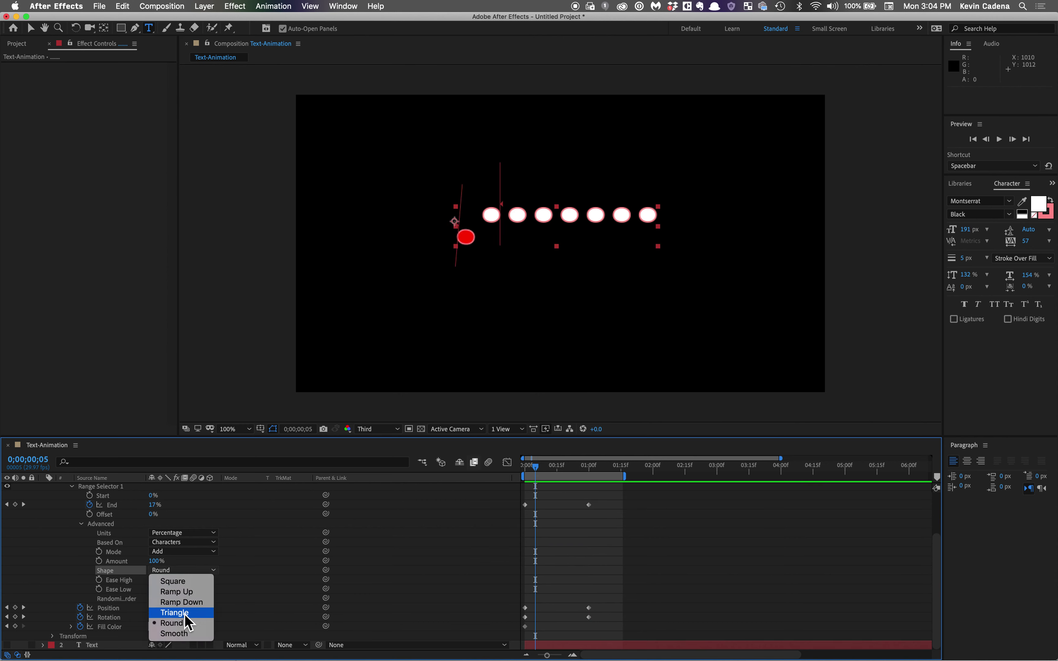
left_click(180, 634)
key("space")
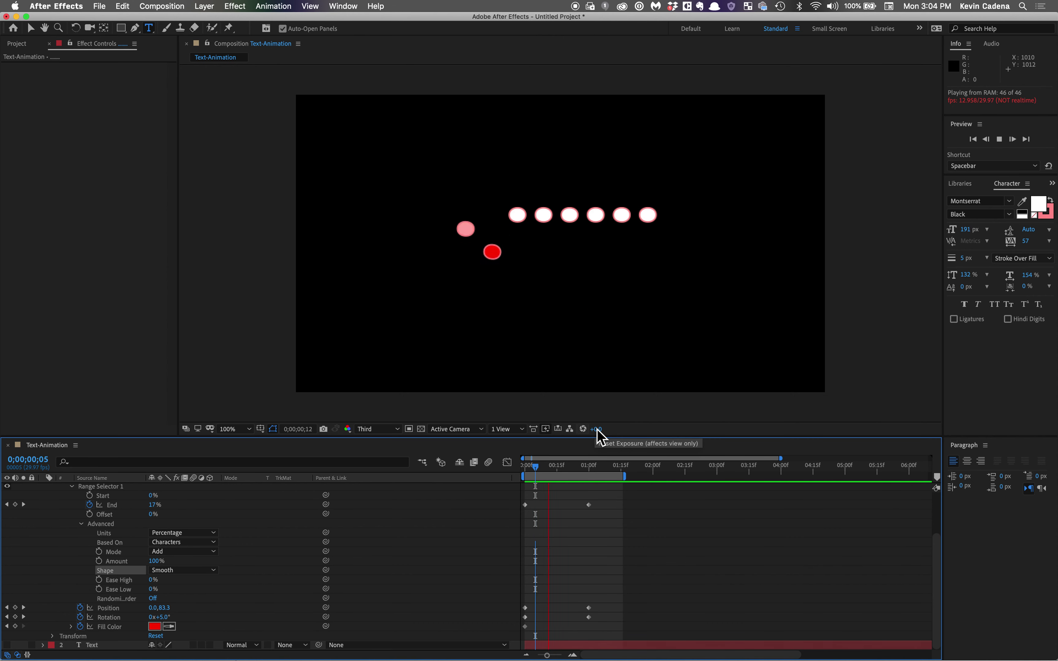
key("space")
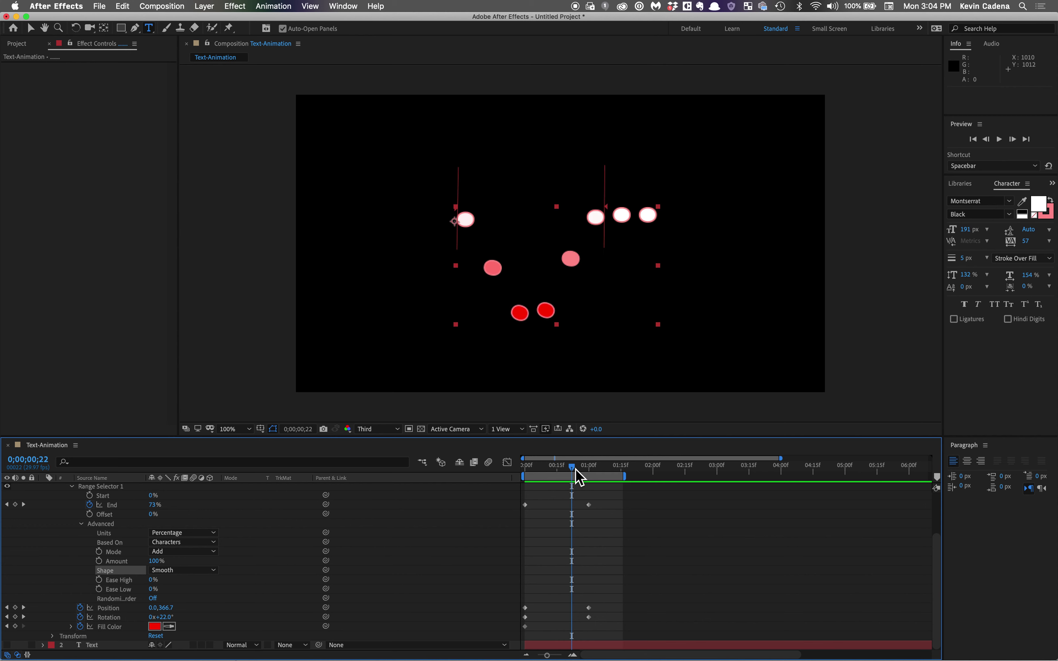
left_click_drag(577, 476, 495, 486)
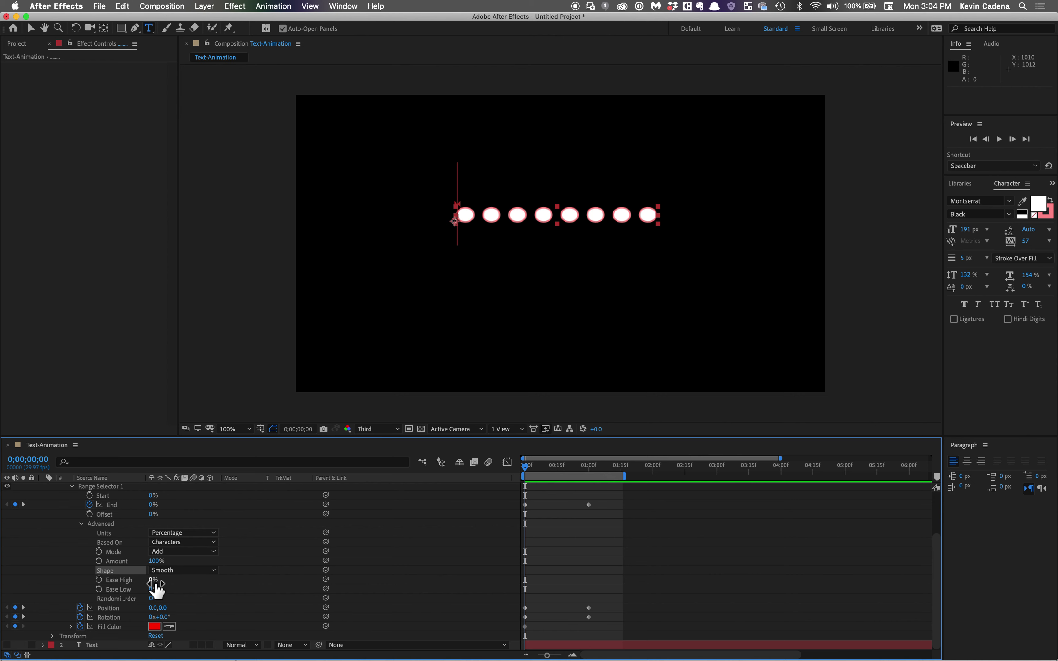
Set the range selector's Ease High to 100% with the playhead at 1 second
left_click_drag(529, 469, 593, 471)
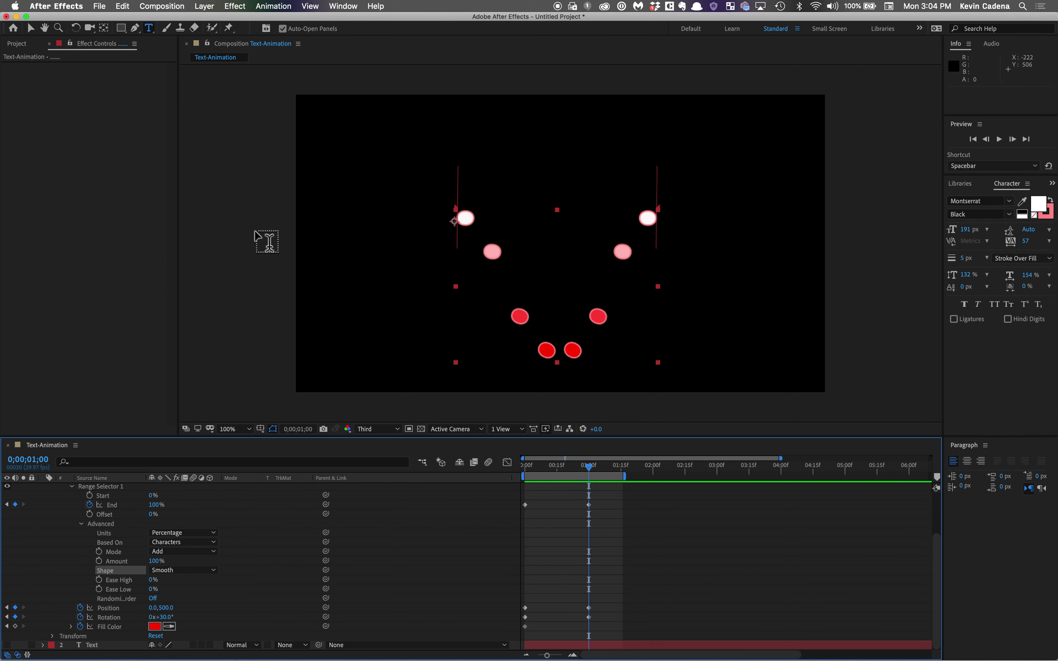
left_click_drag(154, 584, 281, 587)
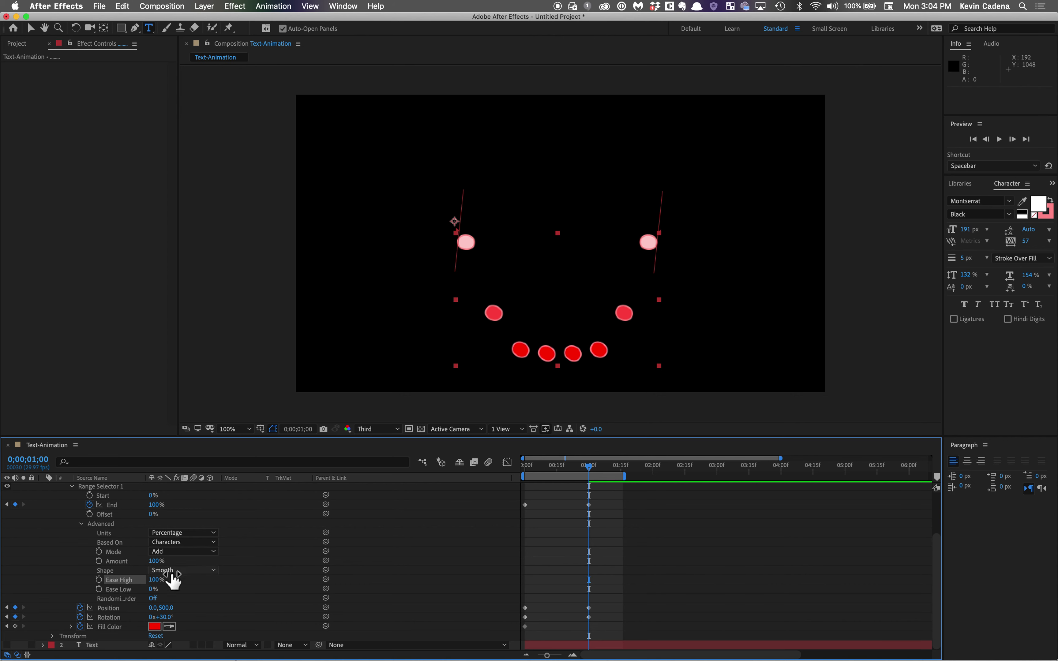
Lower the range selector's Ease High to about -99% to compare the effect, and reset it to 0%
left_click_drag(145, 585, 8, 582)
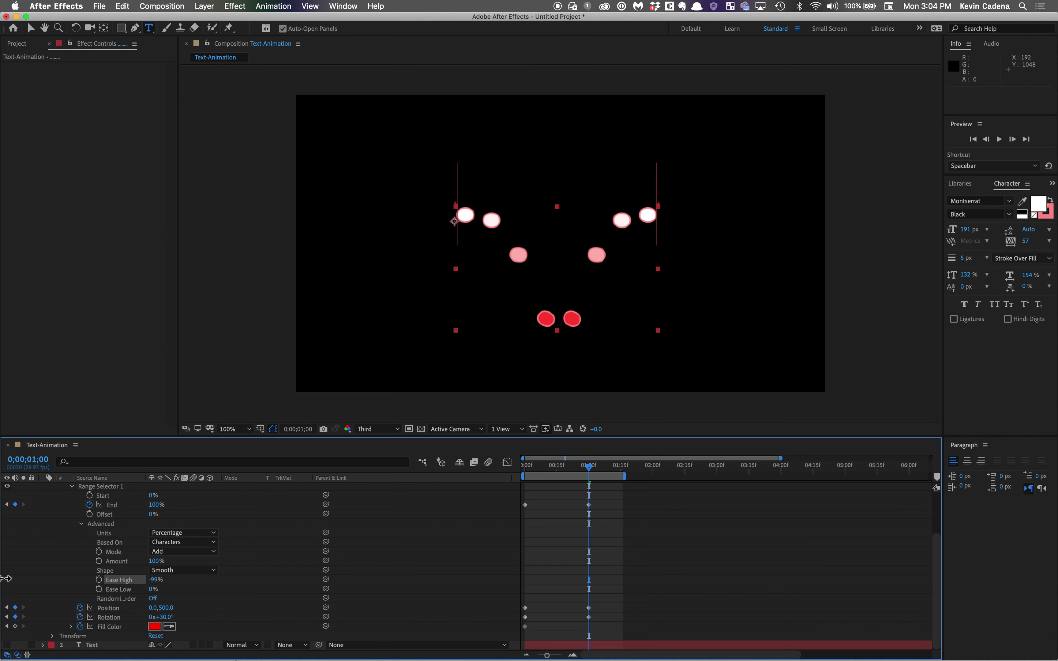
mouse_move(155, 581)
left_mouse_down()
mouse_move(209, 581)
mouse_move(159, 591)
left_mouse_up()
left_click(155, 585)
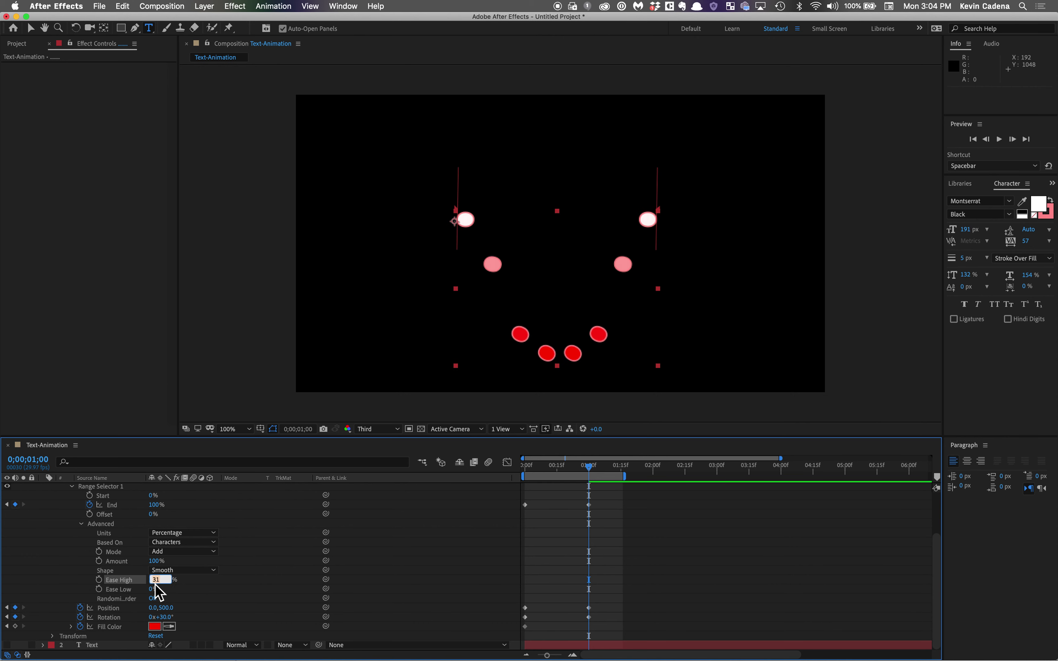
key("Return")
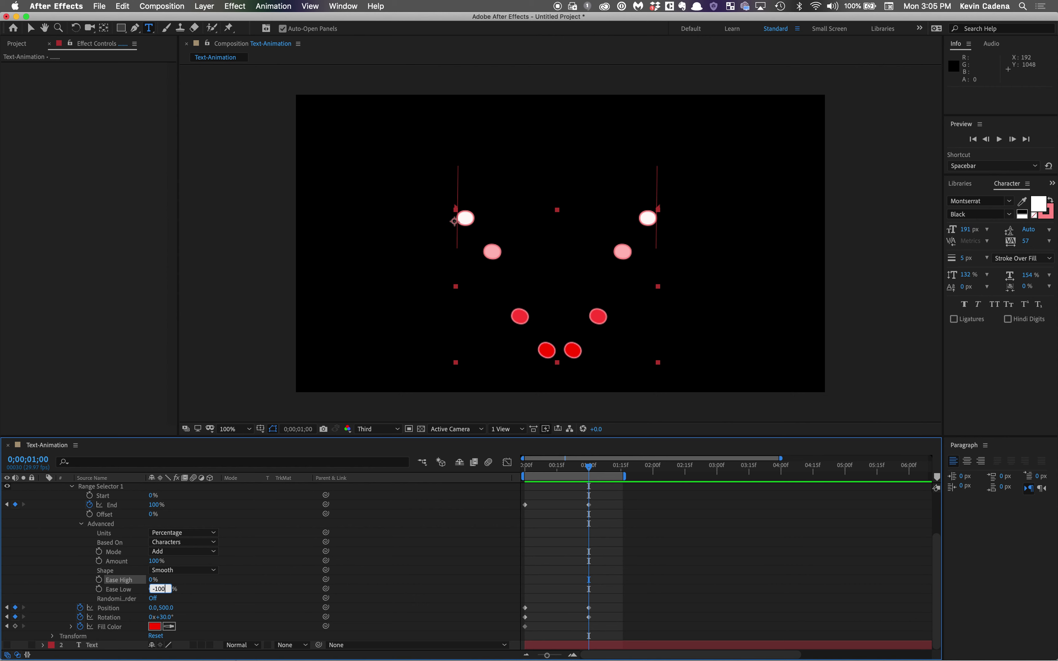
Try the range selector's Ease Low at -100% and 100%, and reset it to 0%
key("Return")
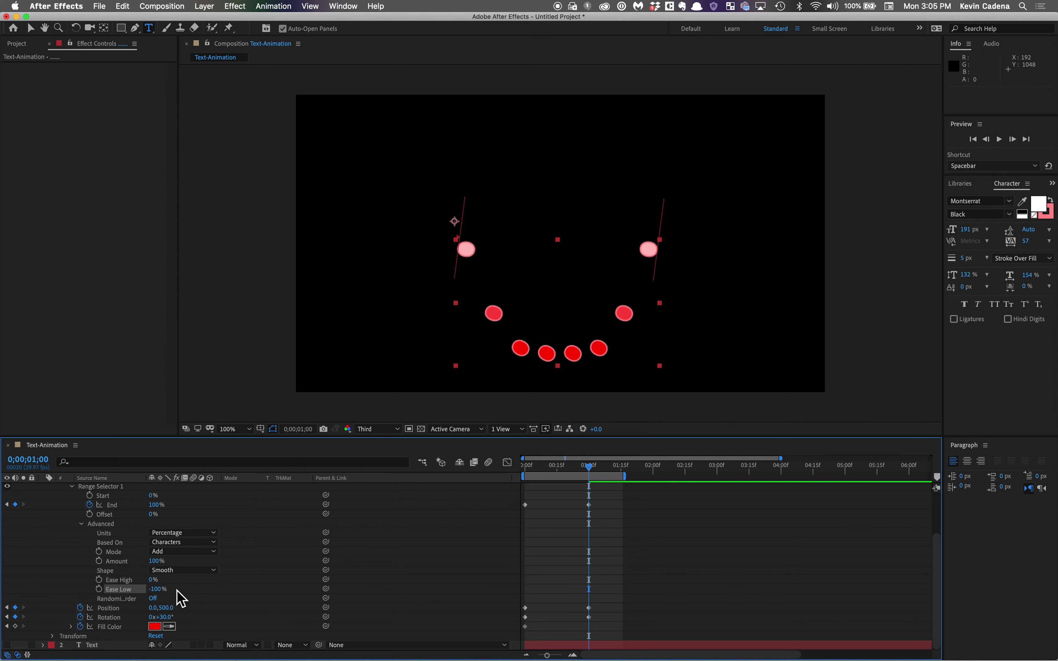
left_click_drag(66, 592, 54, 595)
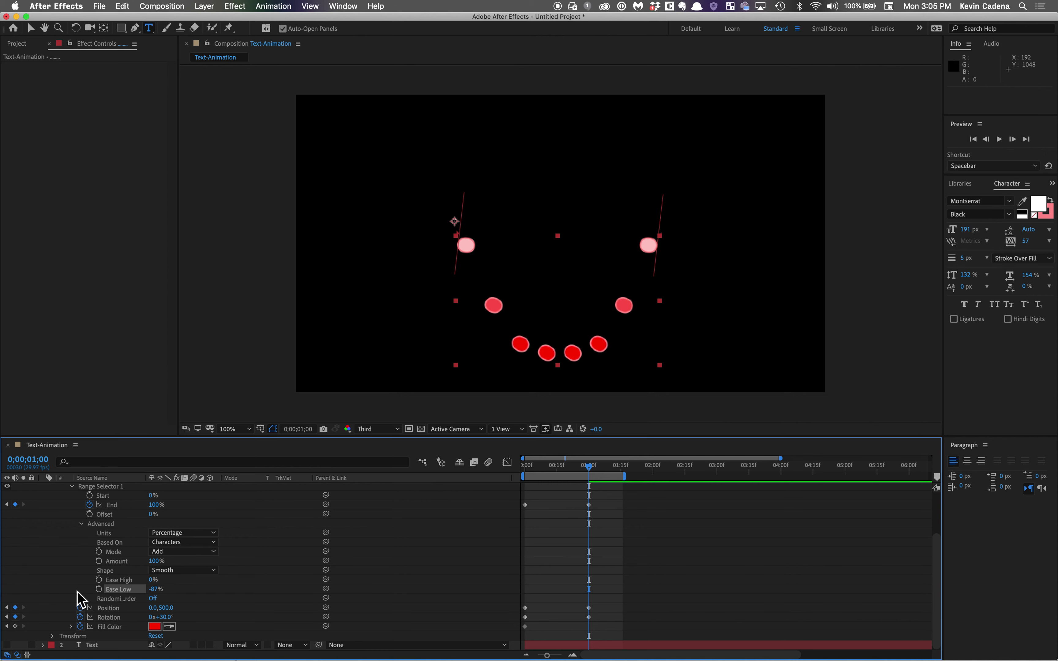
left_click(155, 590)
type("1")
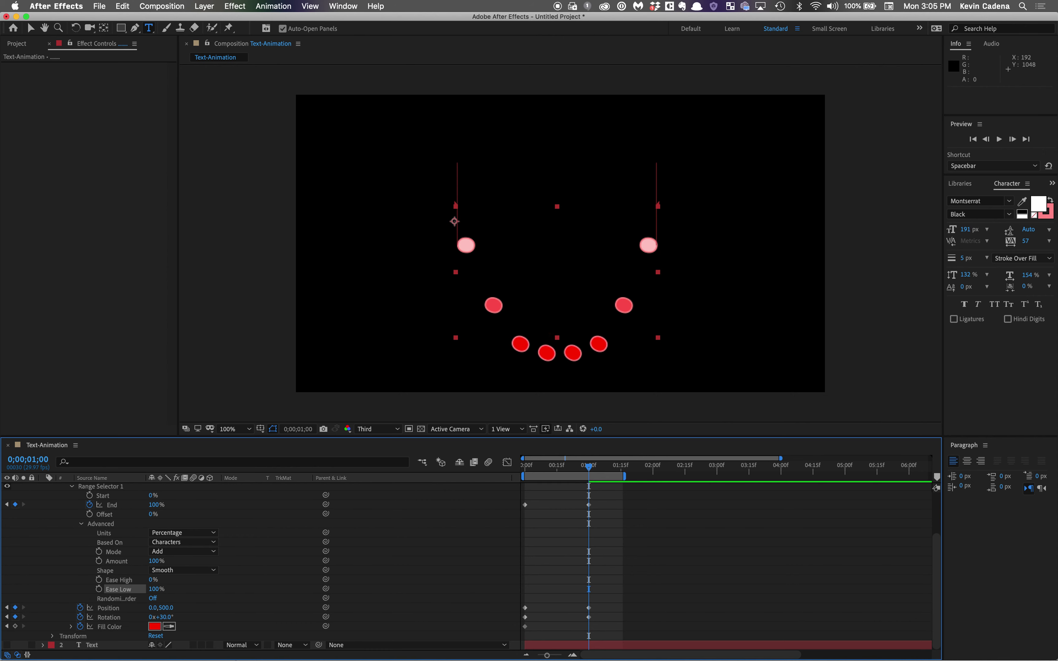
type("00")
key("Return")
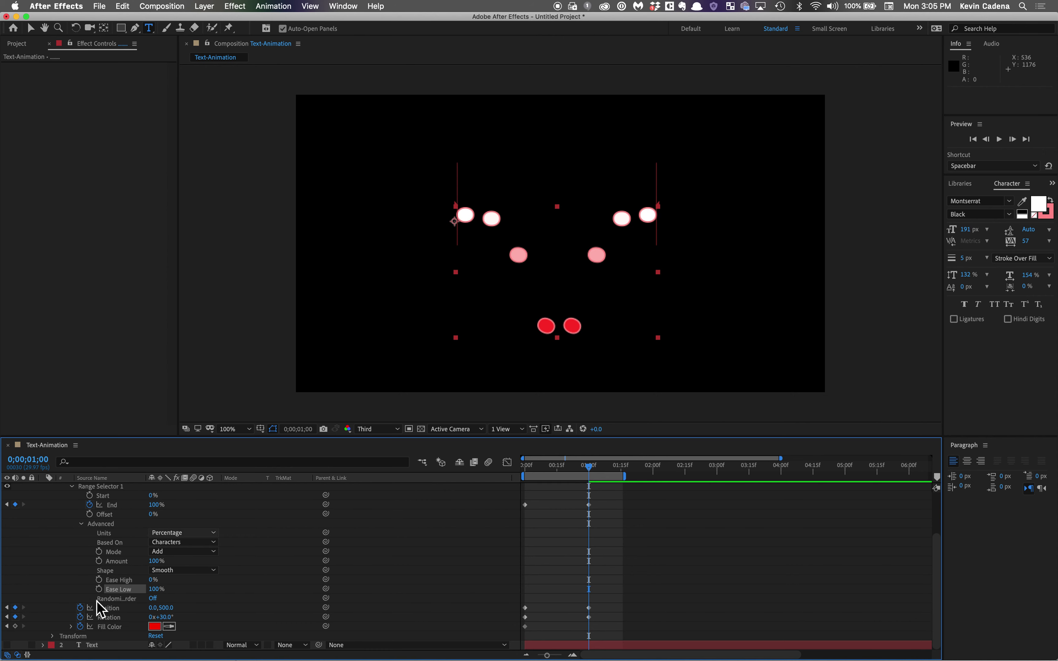
type("0")
key("Return")
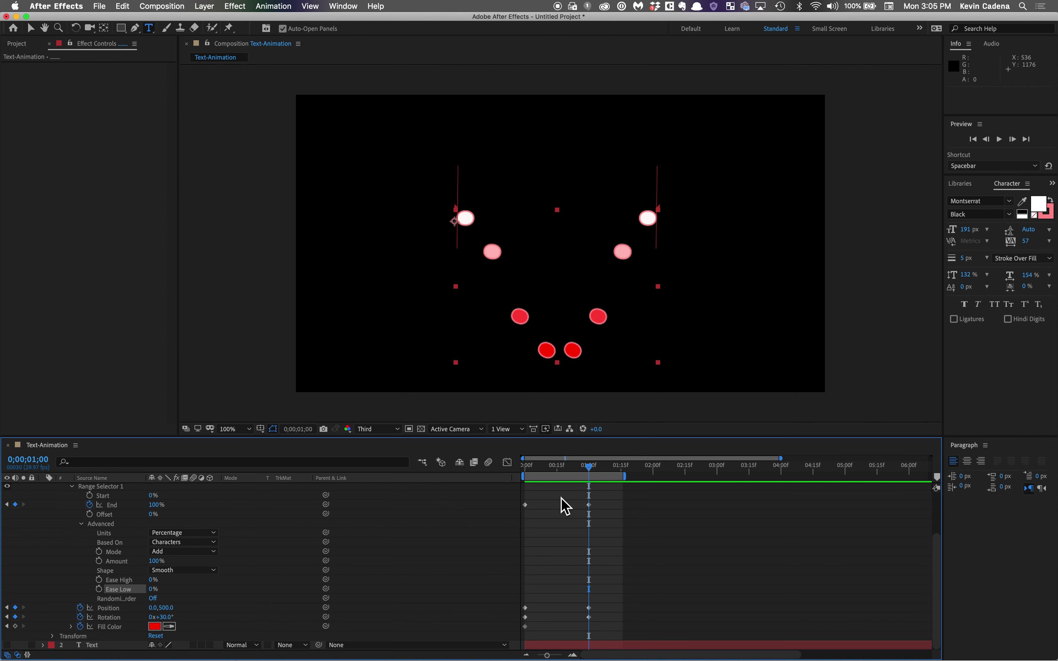
Return to the first frame, turn on Randomize Order for the range selector, and preview the animation
left_click_drag(594, 477, 434, 498)
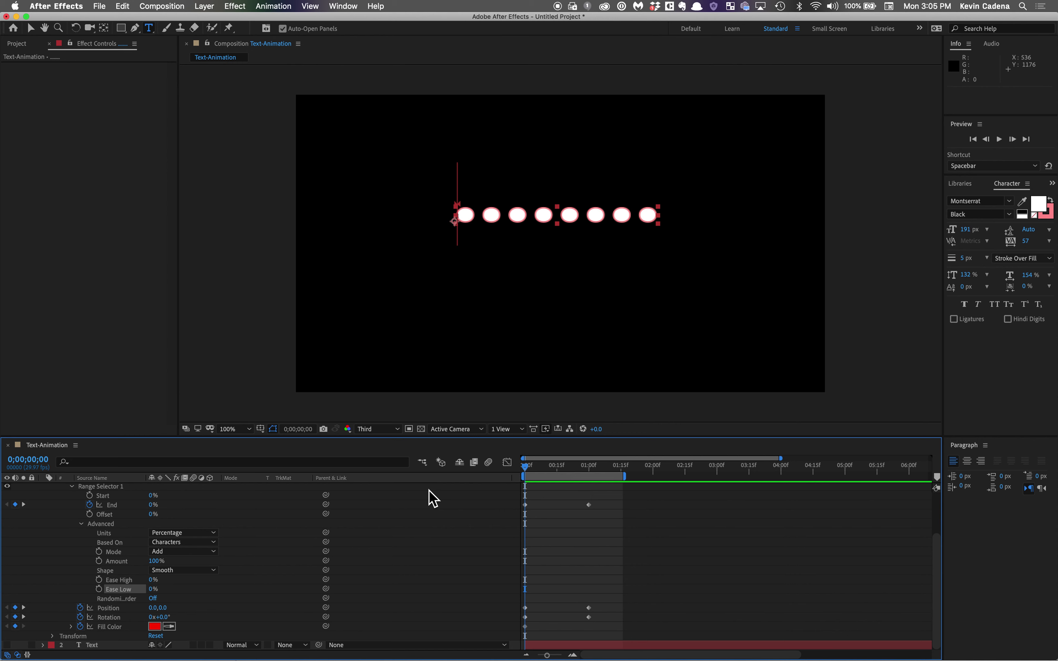
left_click(153, 599)
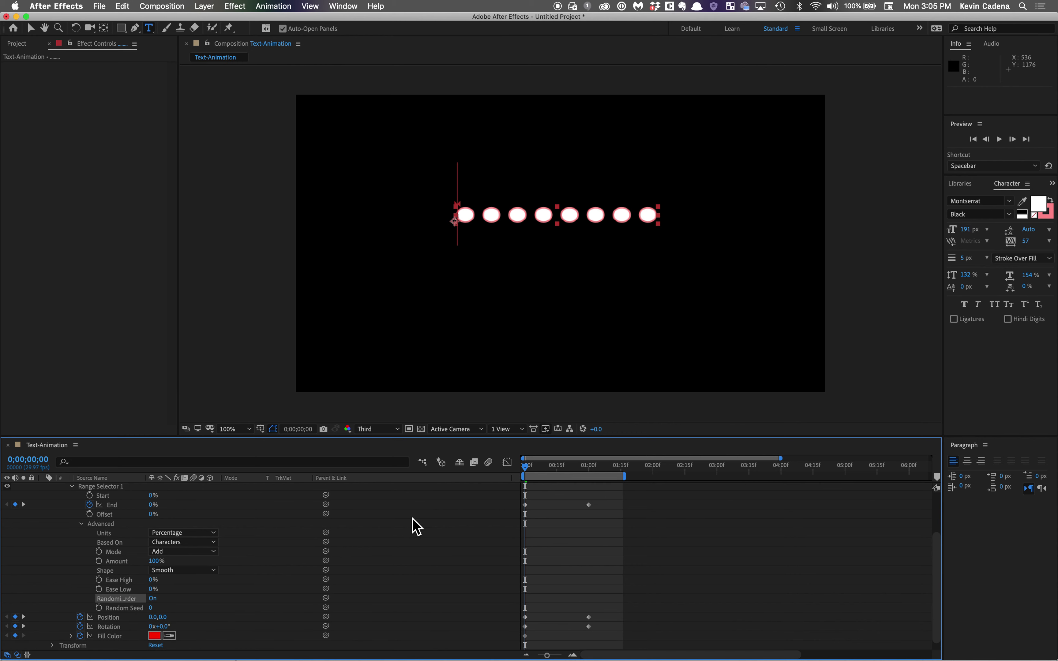
key("space")
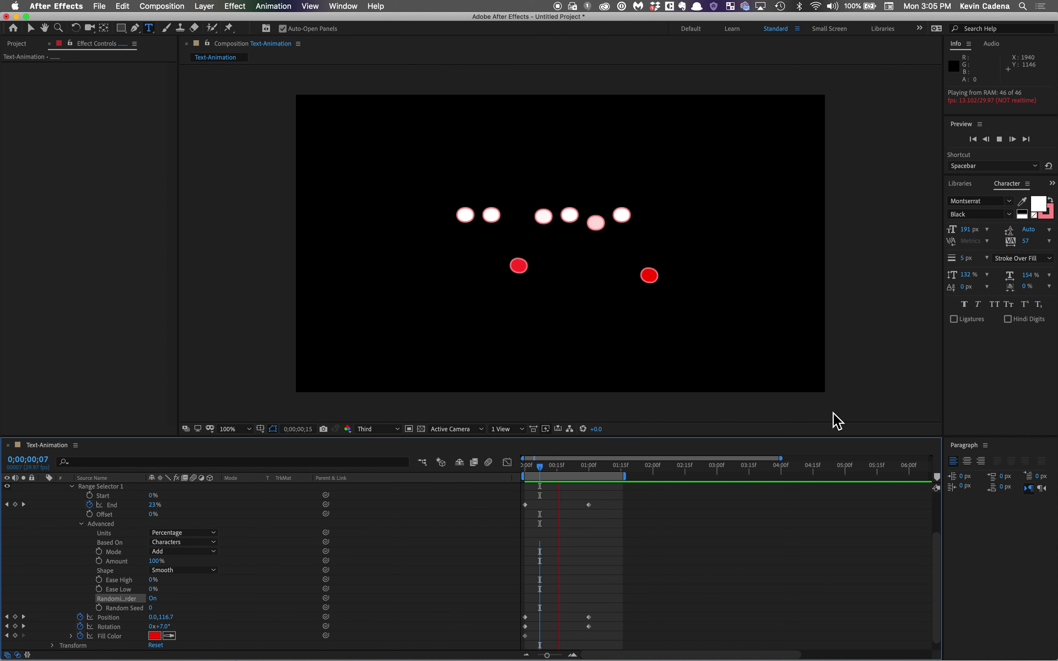
key("space")
Scrub the randomized animation toward the 1-second mark, preview it again, and return to the first frame
left_click_drag(563, 472, 588, 473)
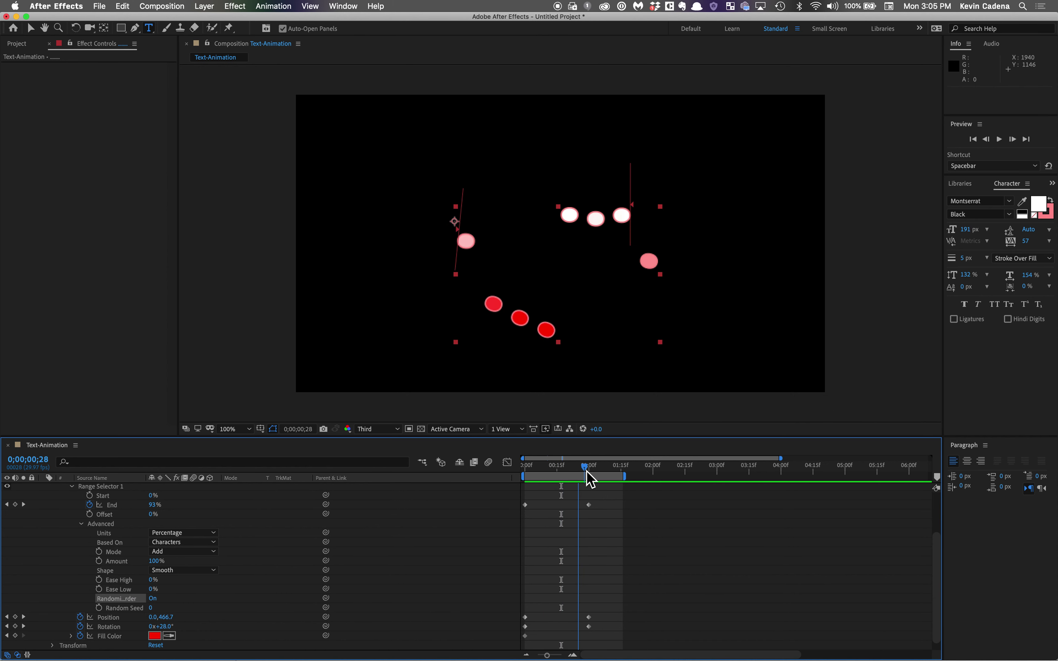
key("space")
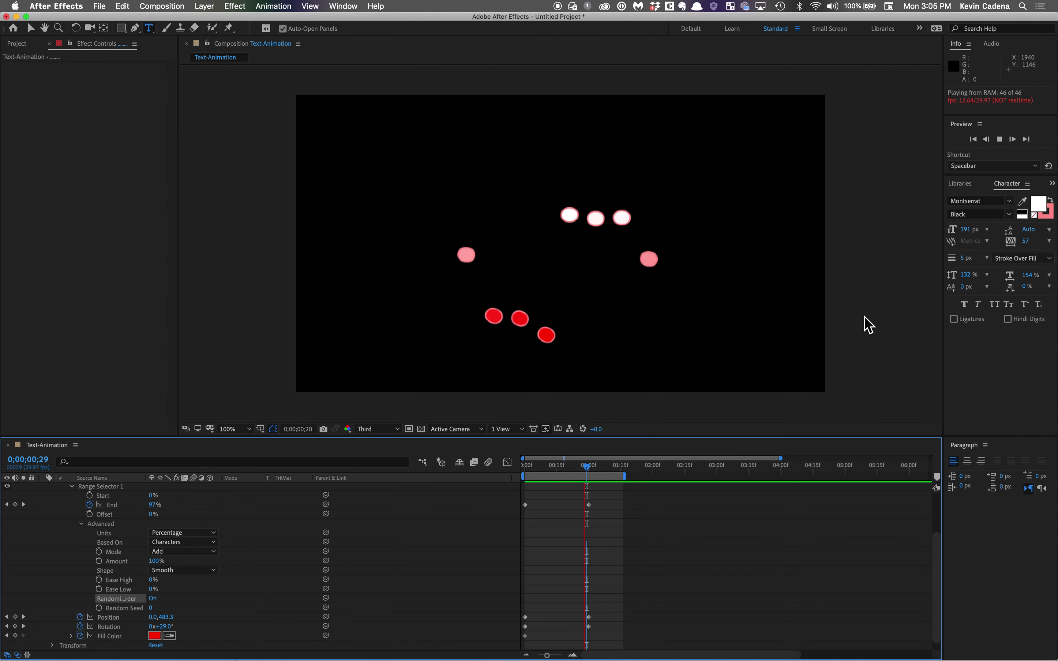
key("space")
left_click_drag(567, 475, 487, 491)
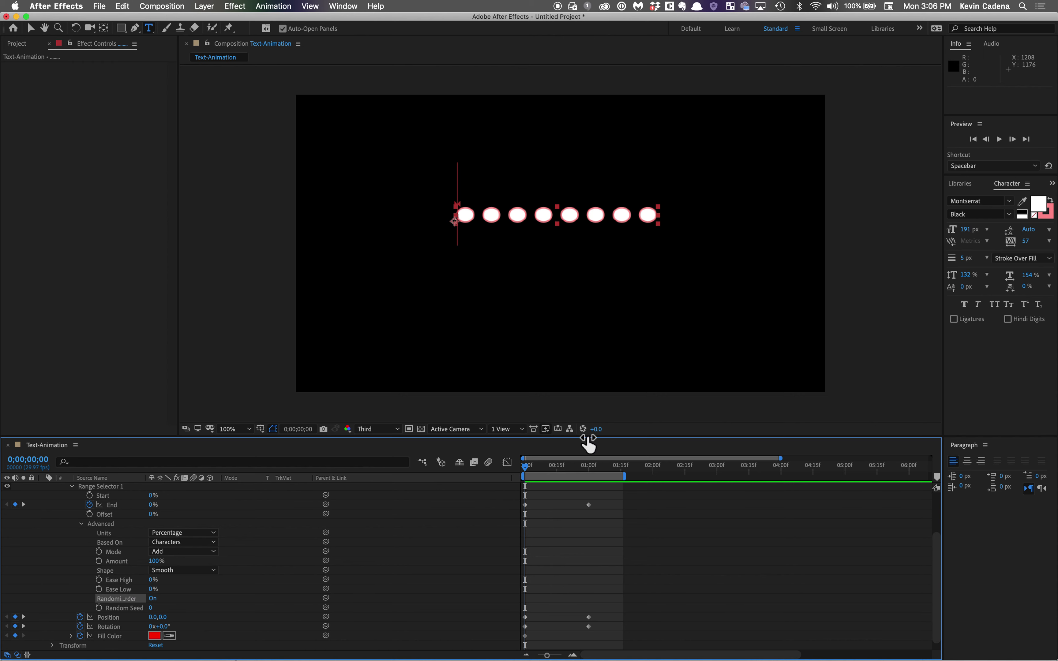
Set the range selector's Random Seed to 7 with the playhead at frame 29, and preview the new random order
left_click_drag(543, 472, 592, 476)
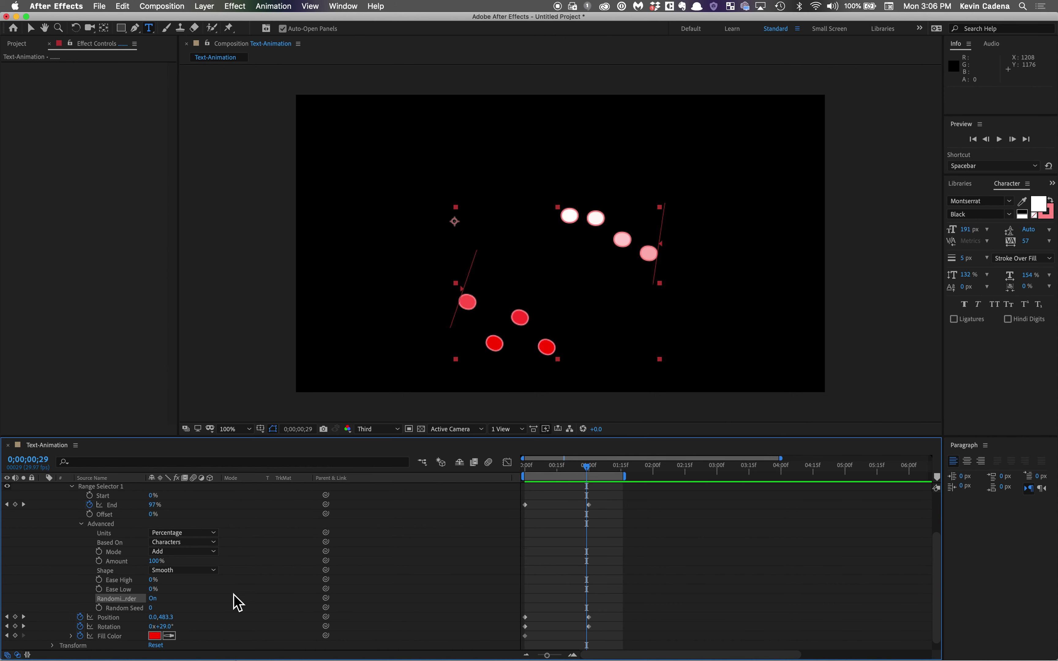
left_click_drag(153, 609, 155, 610)
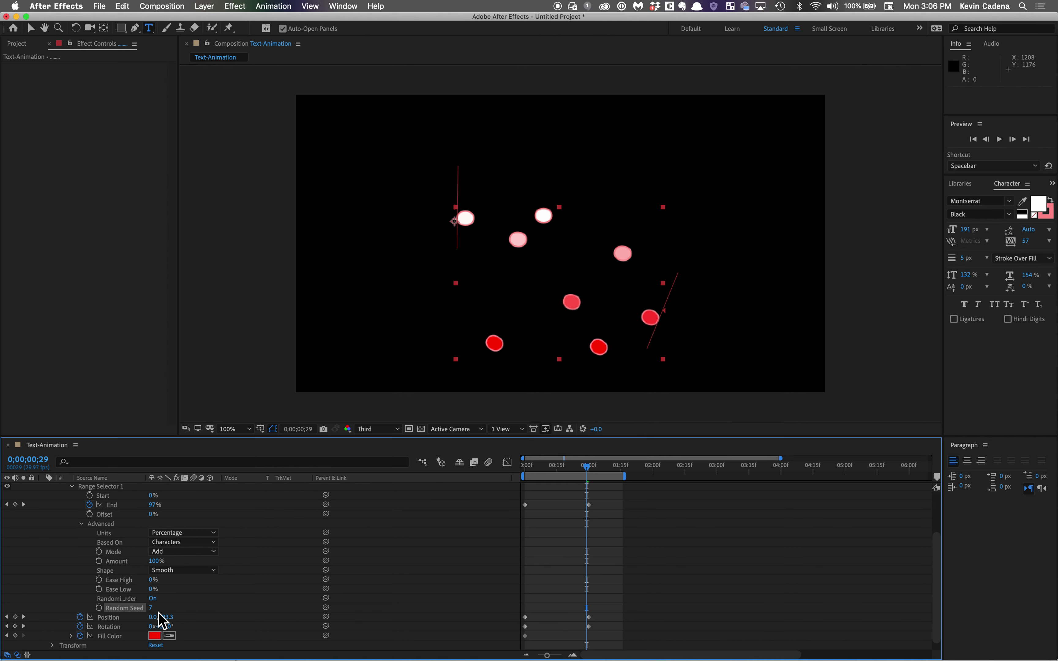
key("space")
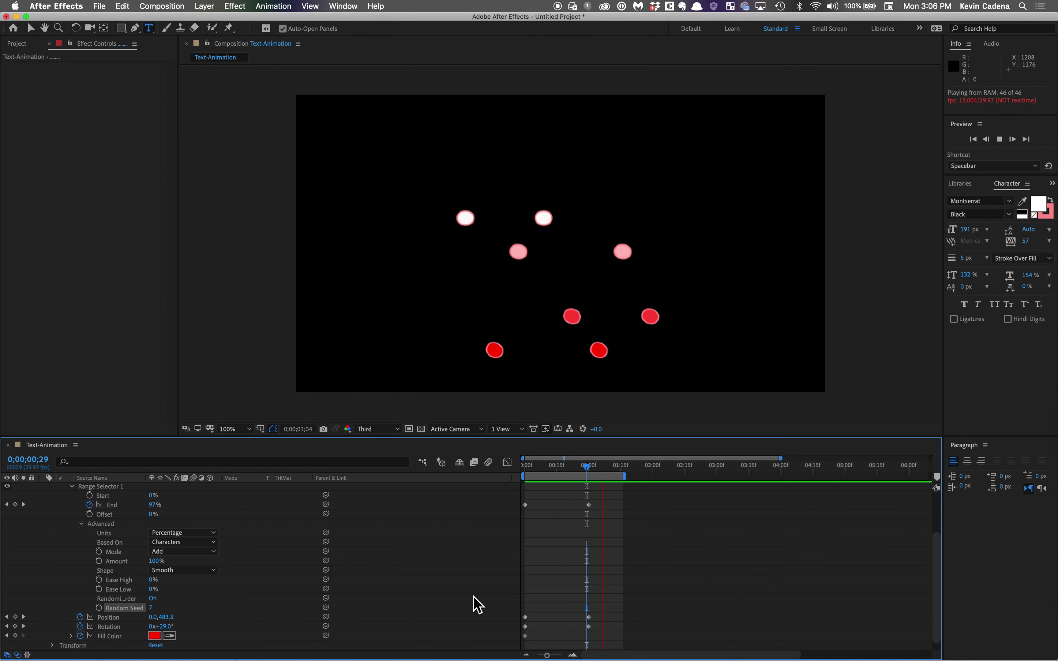
left_click(610, 472)
At the first frame, set Random Seed to 0 and start keyframing it
left_click_drag(620, 479, 503, 480)
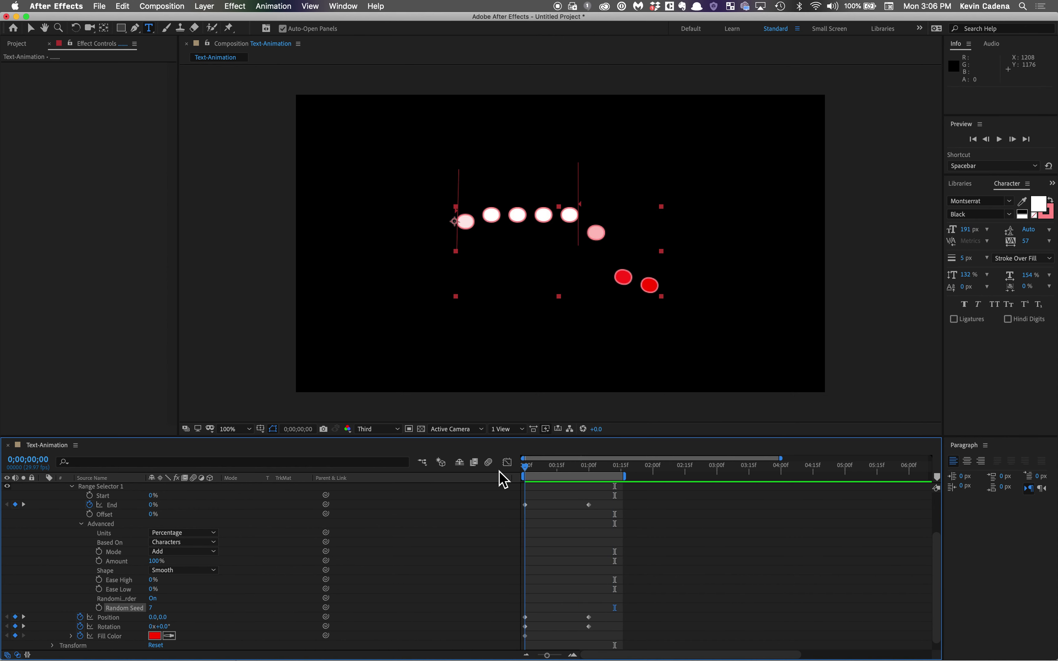
left_click(153, 608)
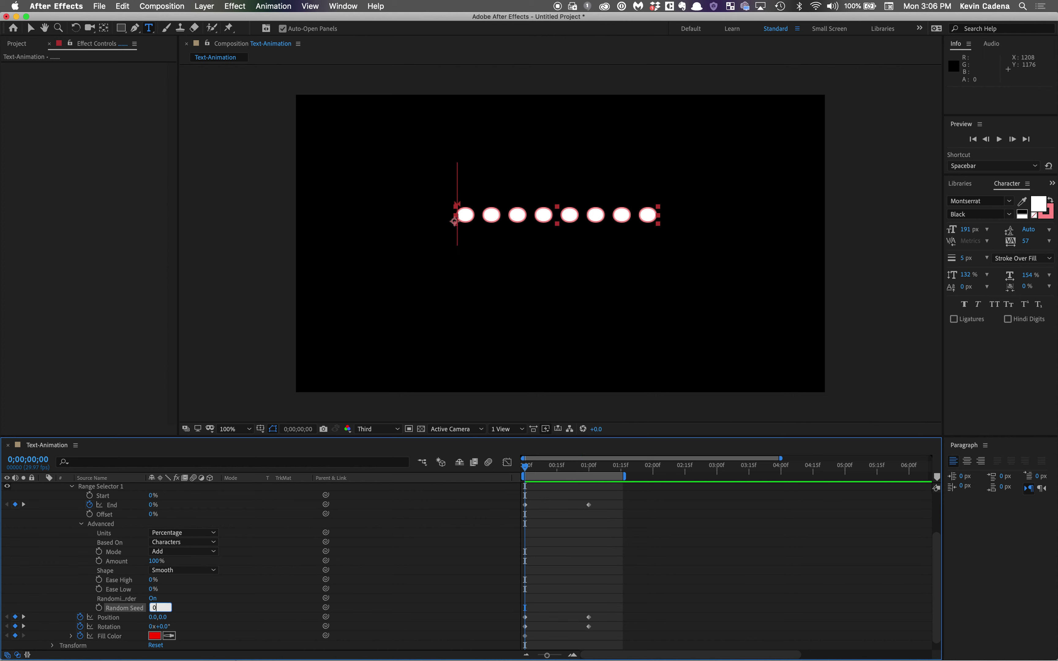
left_click(100, 609)
Add a Random Seed keyframe with value 10 at 1 second and preview the animation
left_click_drag(530, 475, 593, 481)
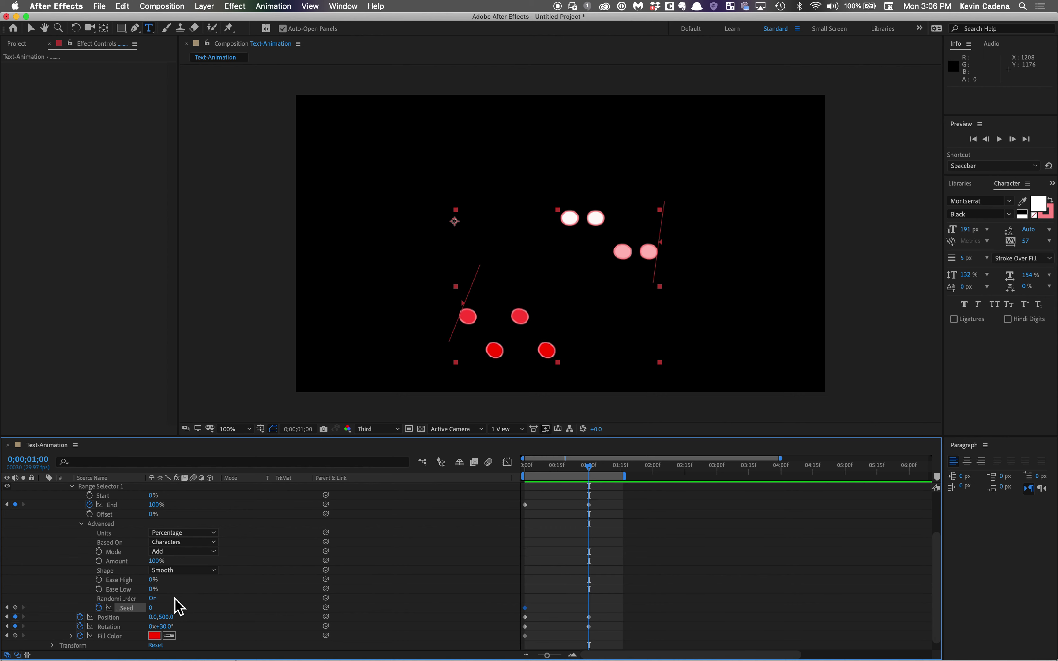
key("Return")
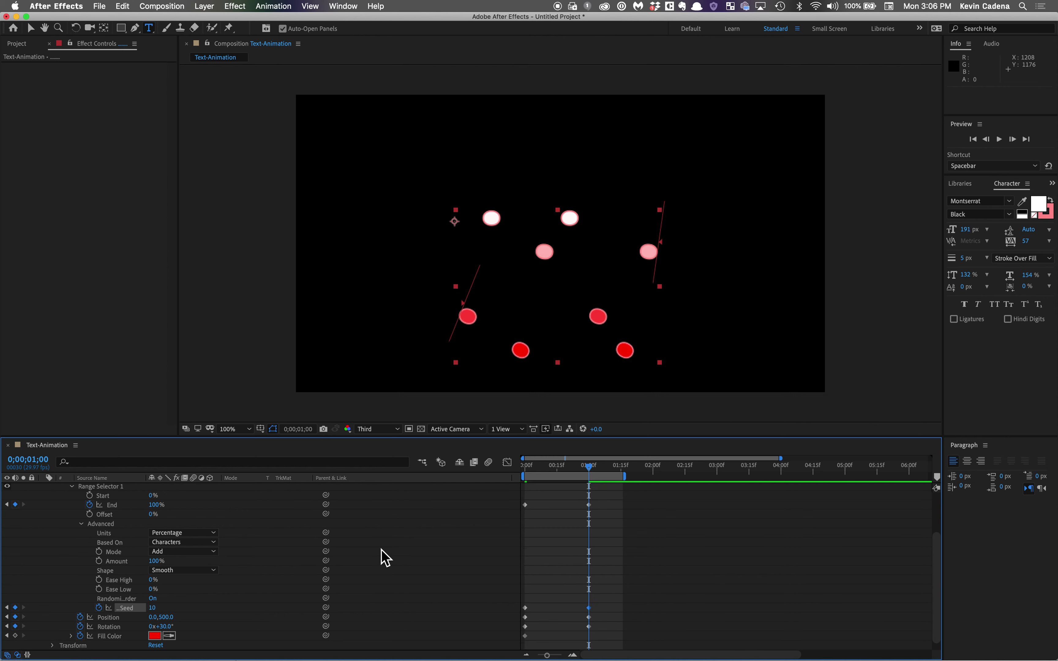
key("space")
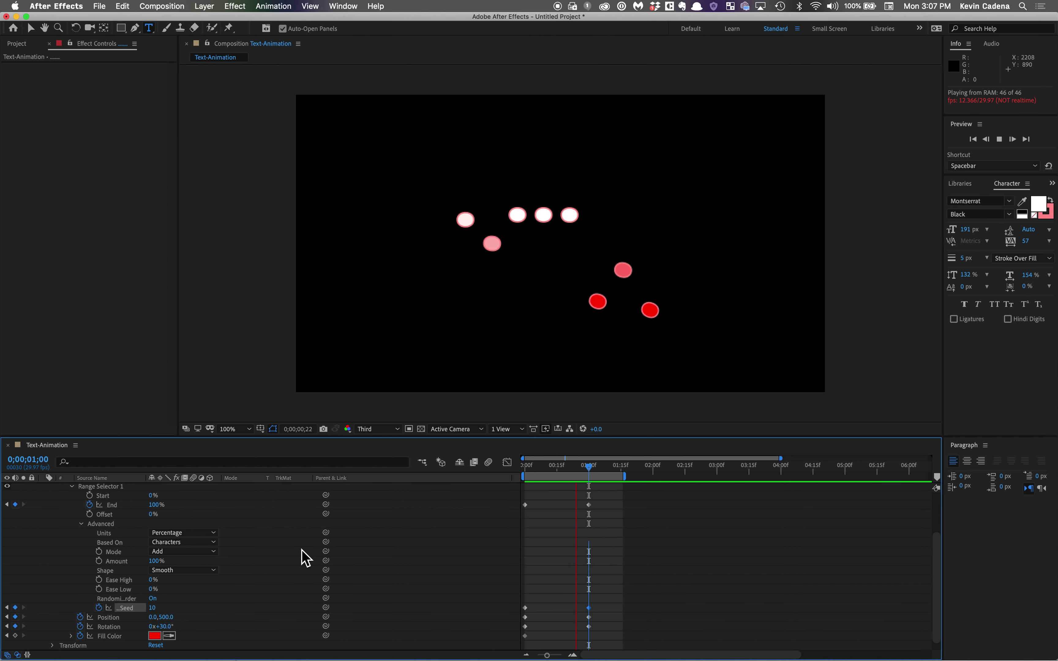
key("space")
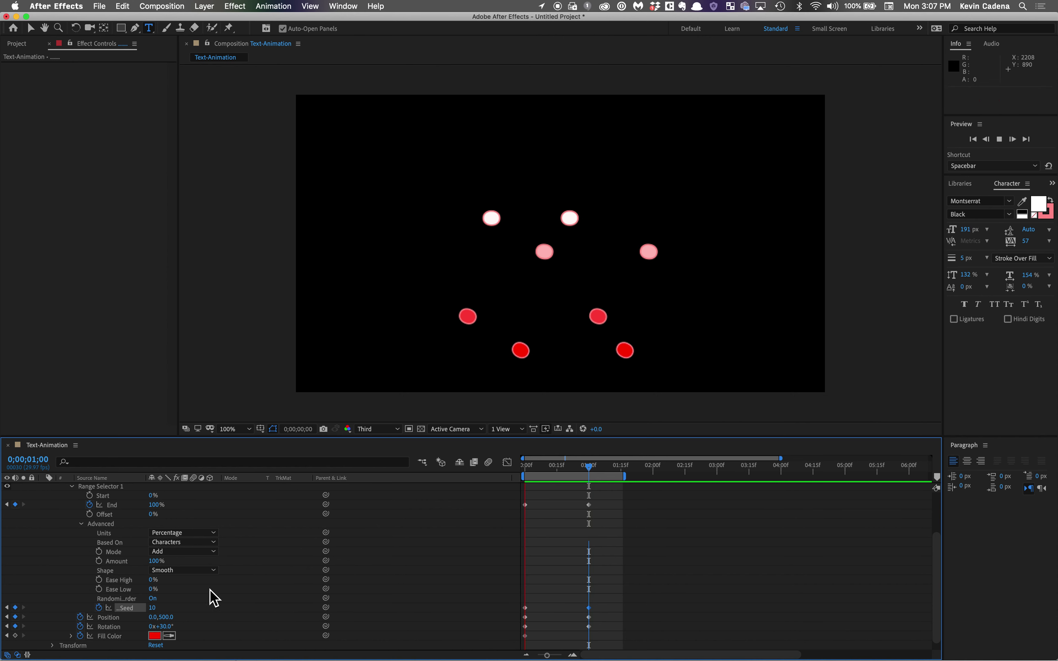